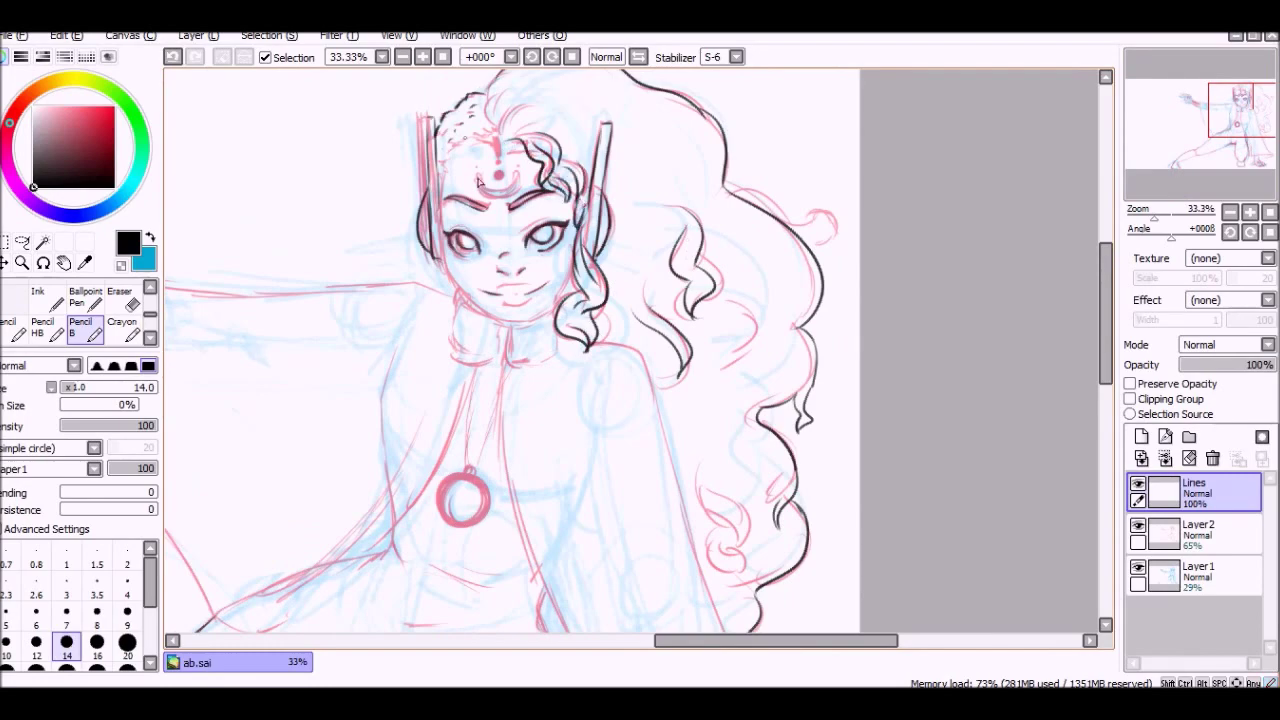
Ink the bent leg's thigh, knee and foot outlines over the sketch on the Lines layer.
scroll(469, 130, "down", 5)
left_click_drag(557, 242, 572, 460)
left_click_drag(450, 330, 487, 480)
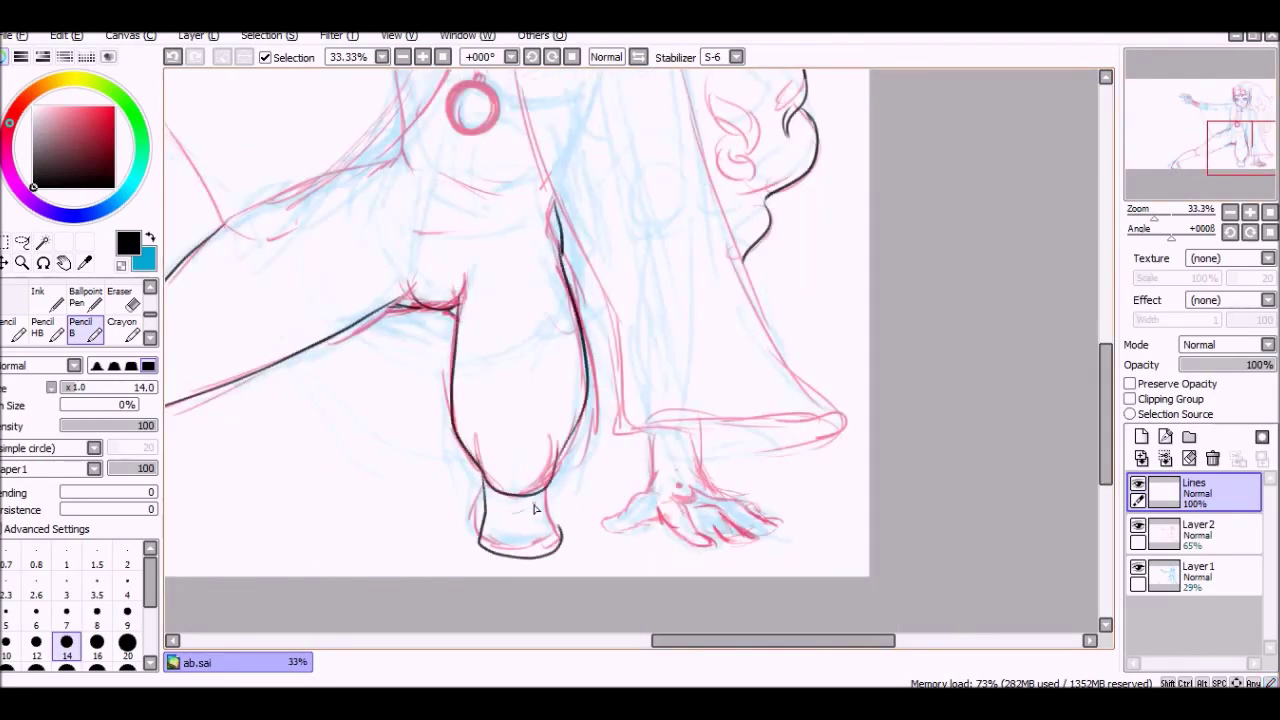
Add a new layer and ink the round chest pendant on it.
scroll(517, 513, "up", 5)
key("ctrl+shift+n")
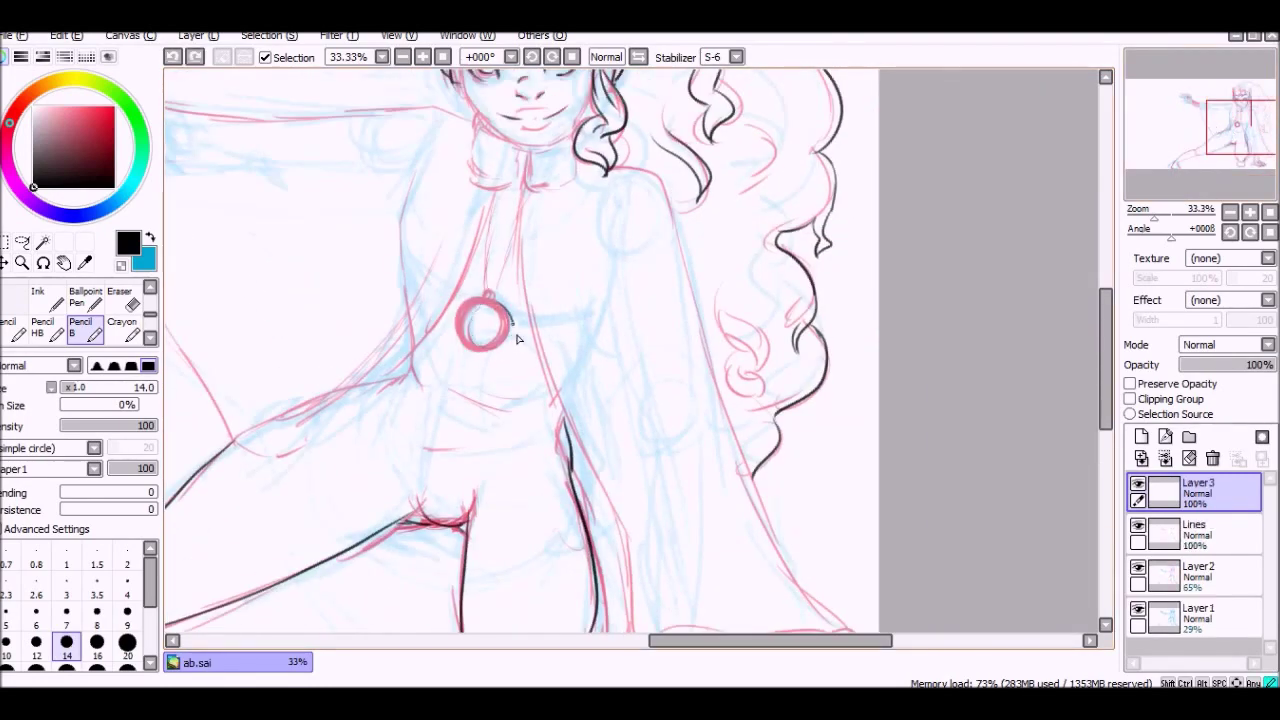
left_click_drag(474, 342, 478, 343)
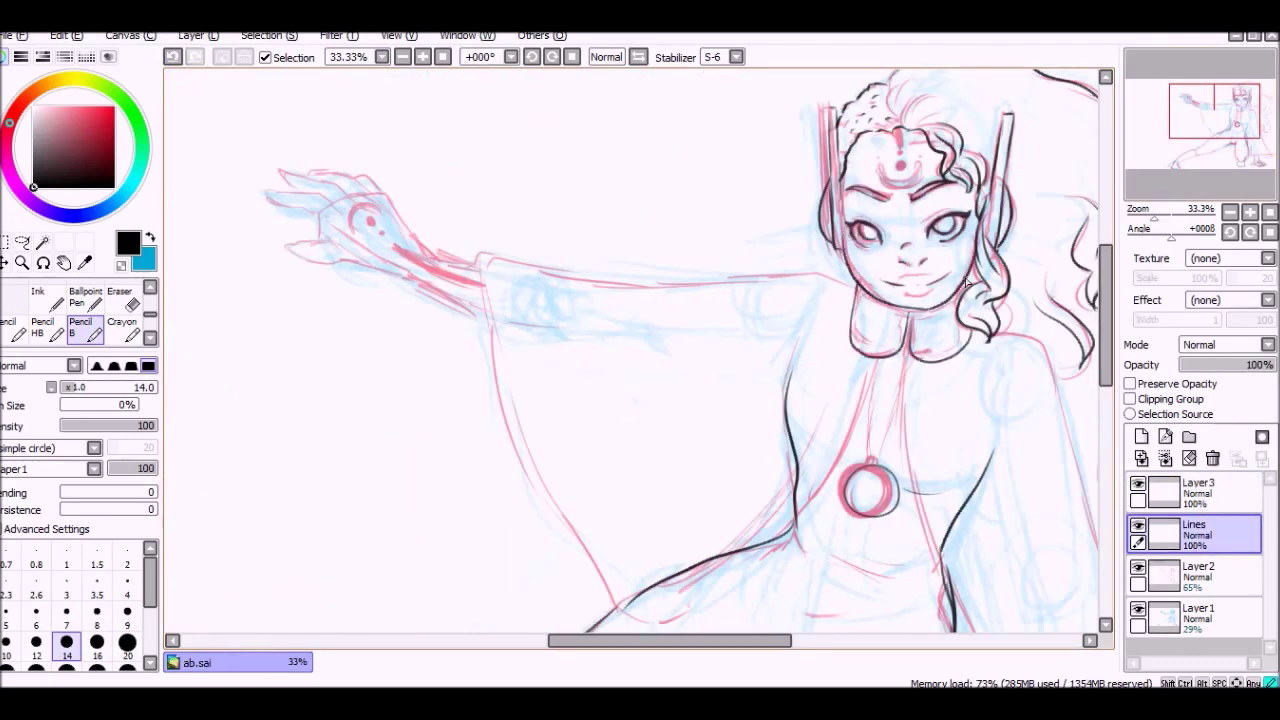
Redraw the face outline on a new layer with the Lines layer hidden, and show the Lines layer again.
key("h")
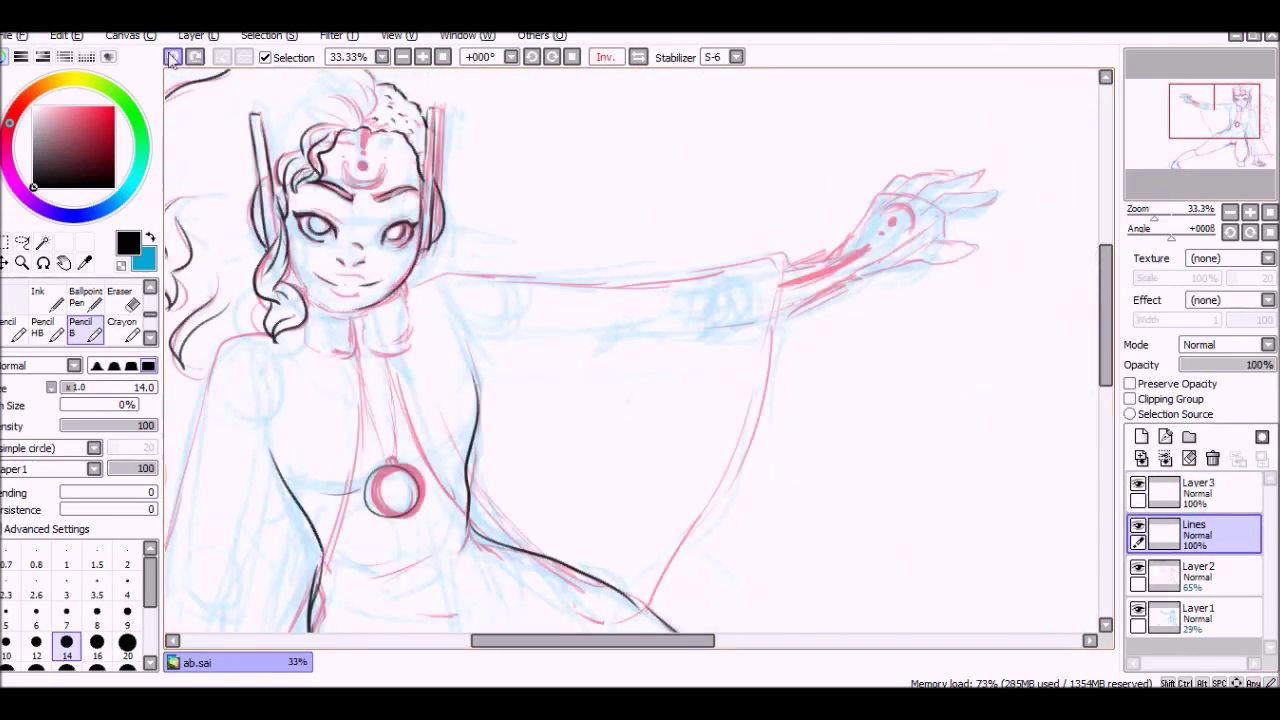
key("ctrl+shift+n")
key("h")
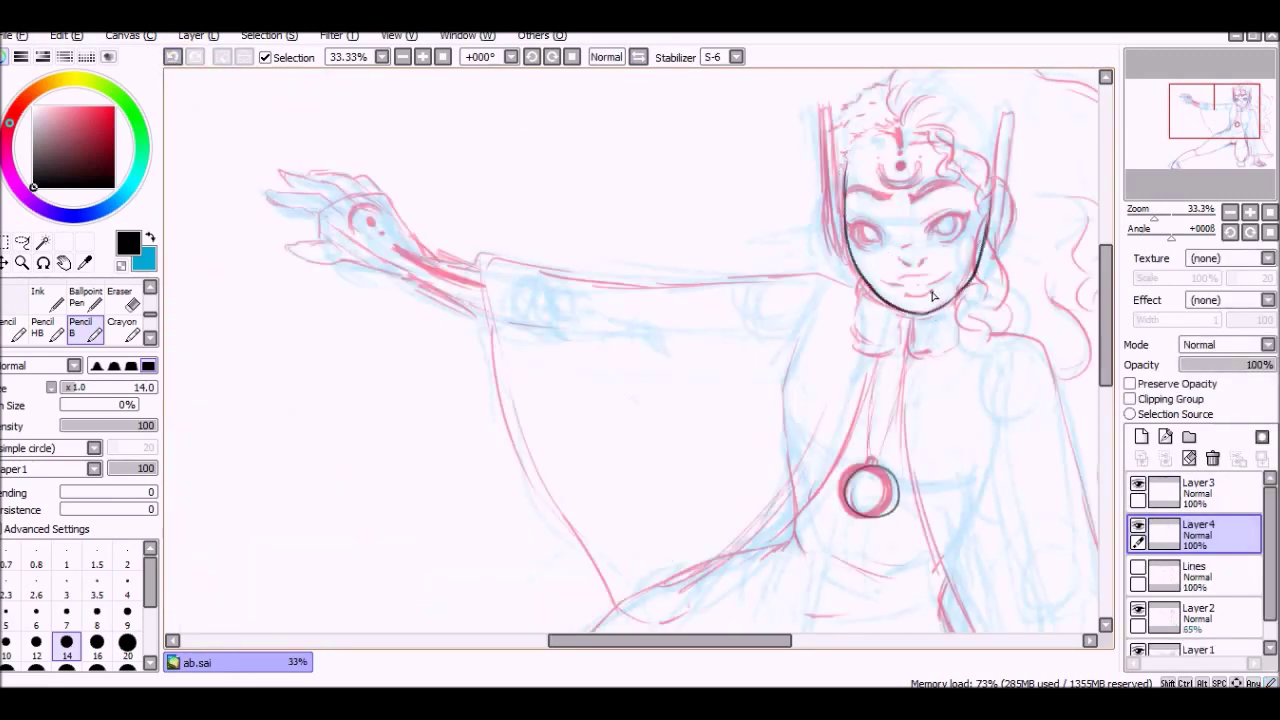
scroll(932, 298, "up", 1)
left_click(1138, 566)
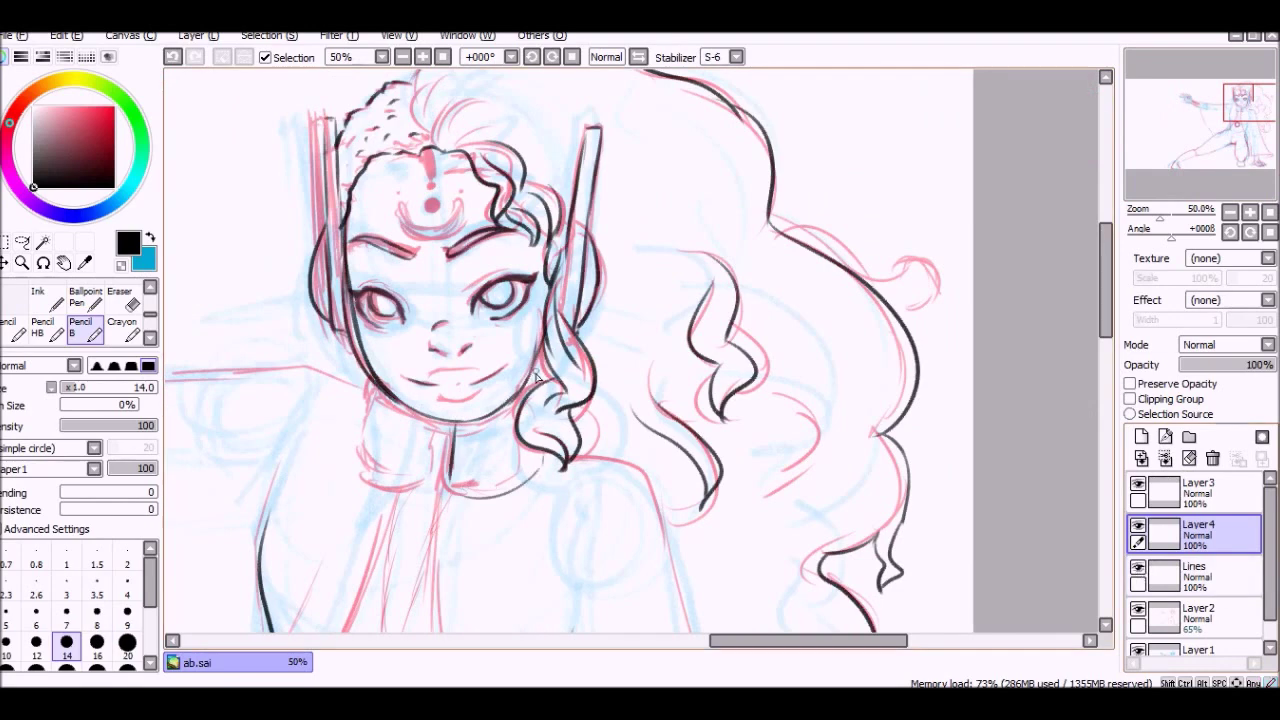
Clean up the jawline, and ink the small curls beside the ear and the collar outline.
key("e")
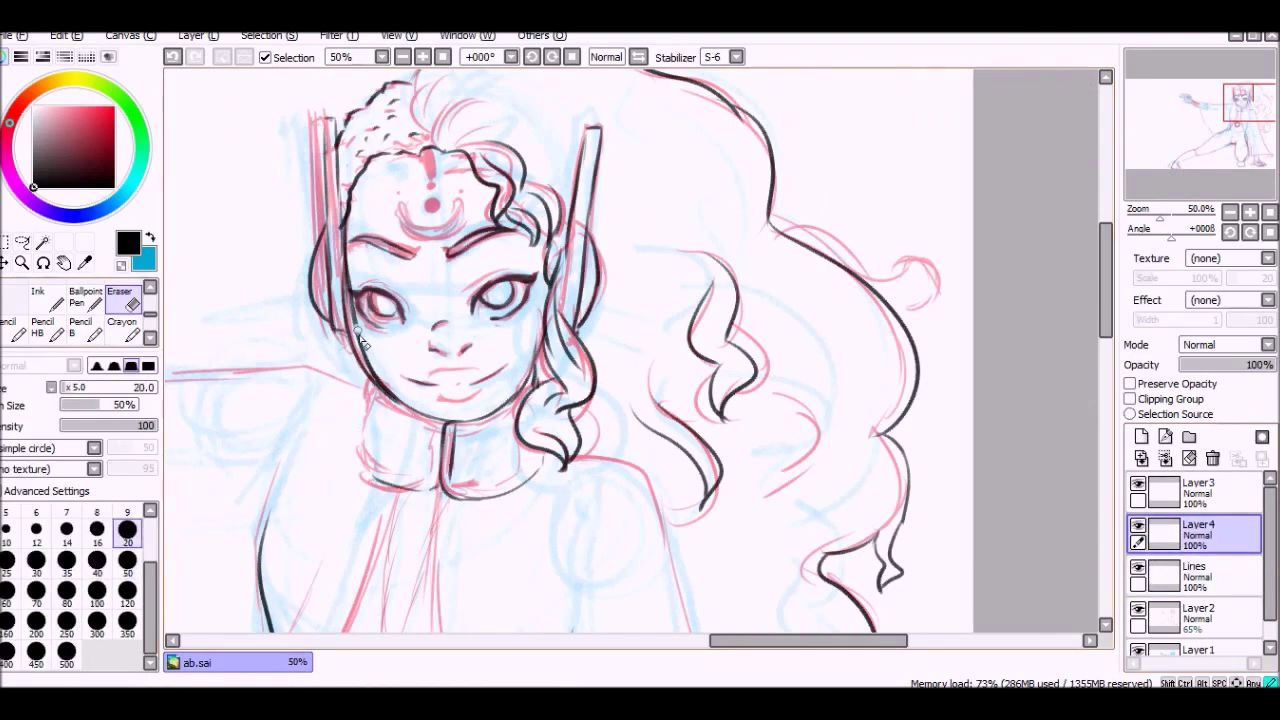
key("n")
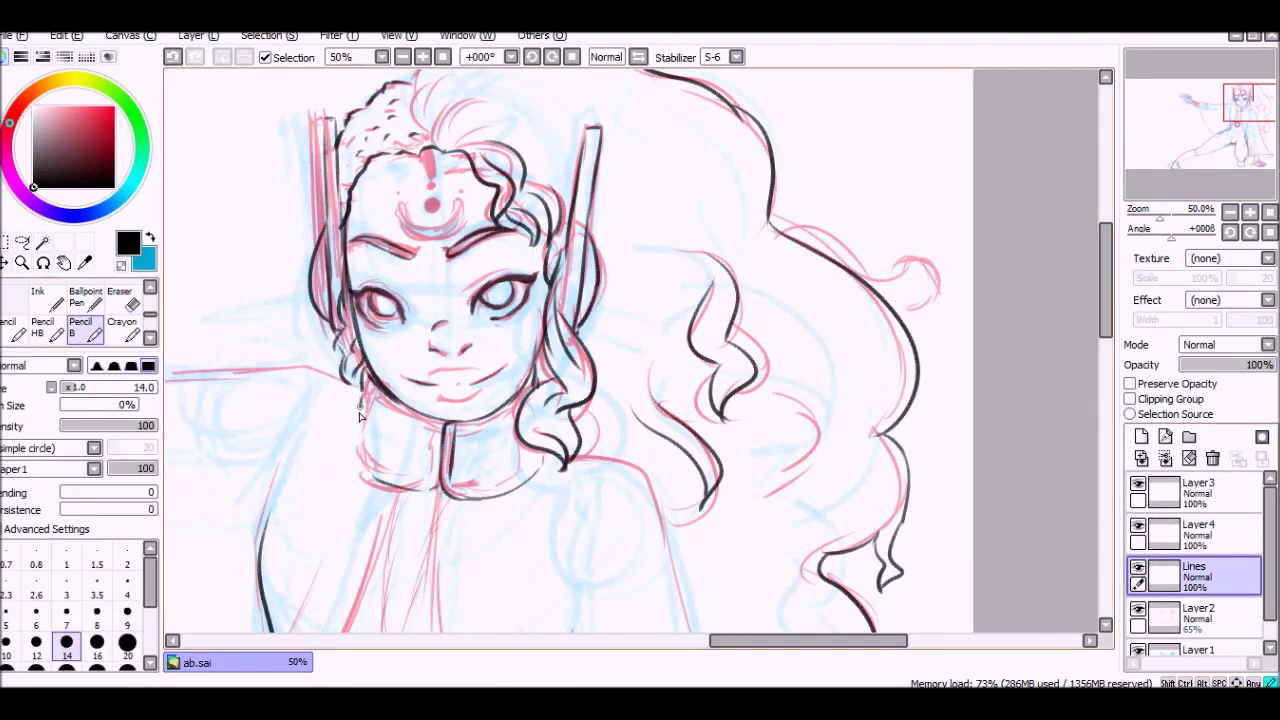
left_click_drag(350, 400, 384, 488)
left_click_drag(418, 422, 424, 480)
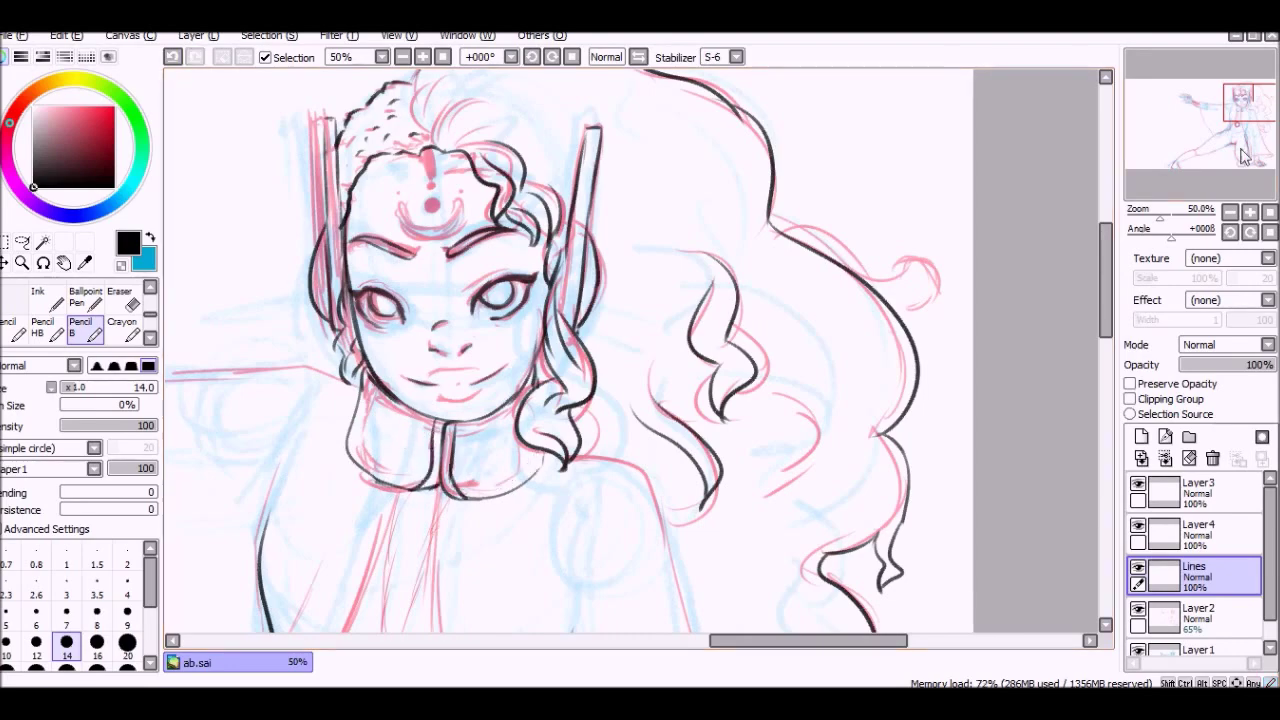
Ink the outstretched arm and its hand in the mirrored view.
key("ctrl+minus")
key("h")
left_click_drag(508, 325, 870, 297)
mouse_move(556, 408)
left_mouse_down()
mouse_move(836, 362)
mouse_move(1040, 103)
mouse_move(634, 225)
left_mouse_up()
left_click_drag(550, 210, 601, 153)
left_click_drag(655, 201, 703, 205)
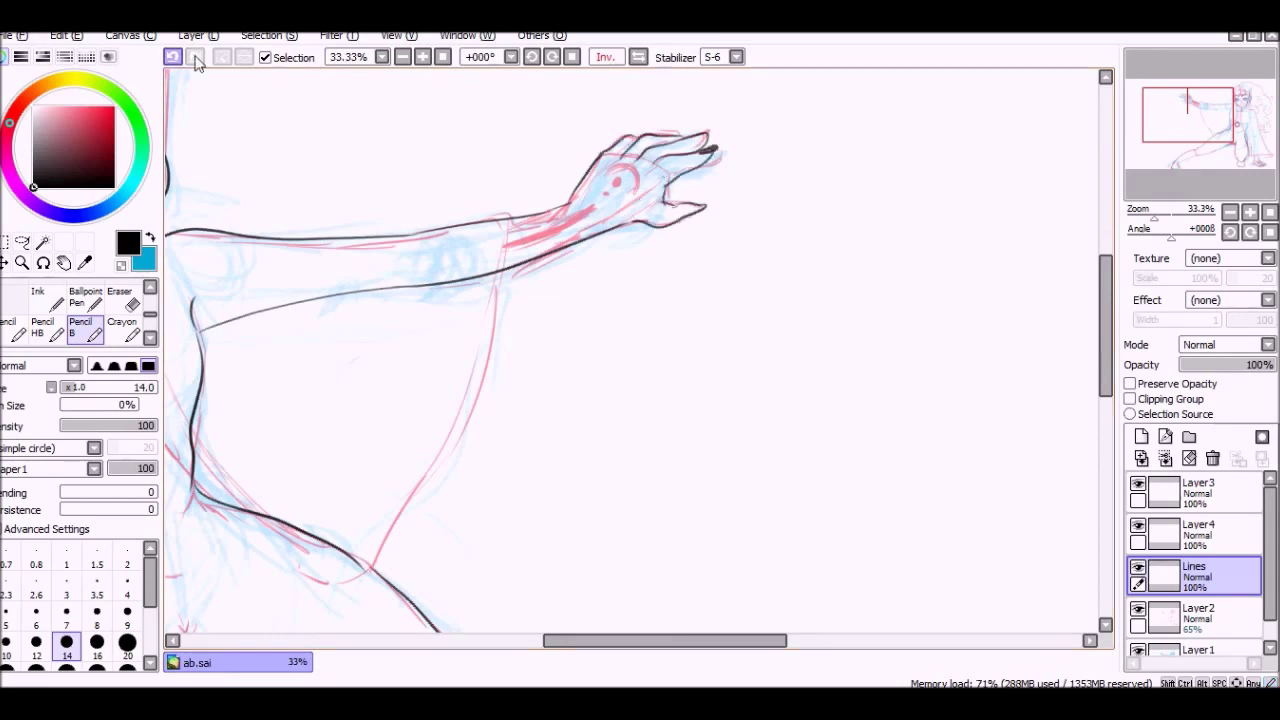
Restore the unmirrored view and ink the shoulder, the planted arm down to the wrist, and the belly crease.
key("h")
left_click_drag(513, 258, 520, 100)
mouse_move(520, 300)
left_mouse_down()
mouse_move(605, 392)
mouse_move(480, 240)
left_mouse_up()
left_click_drag(410, 238, 428, 464)
left_click_drag(466, 226, 488, 490)
left_click_drag(432, 456, 380, 530)
left_click_drag(410, 240, 272, 240)
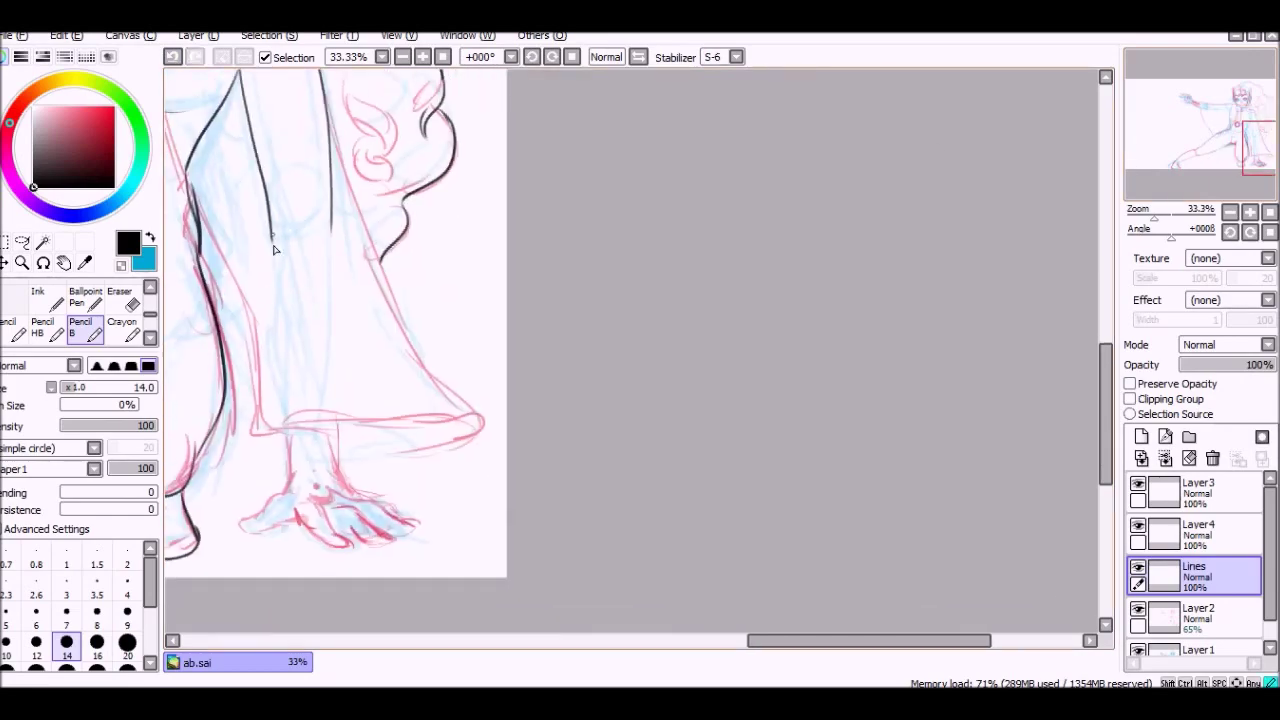
left_click(122, 300)
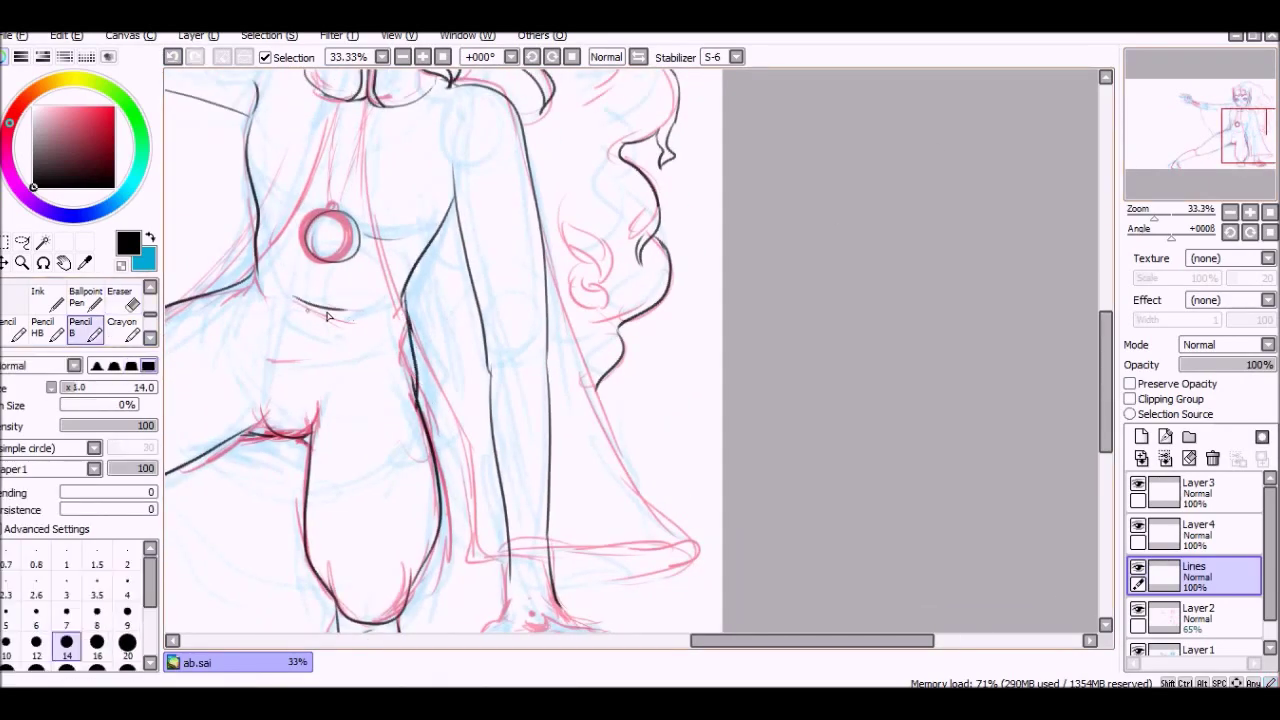
left_click(85, 330)
mouse_move(700, 520)
left_mouse_down()
mouse_move(420, 330)
mouse_move(383, 250)
left_mouse_up()
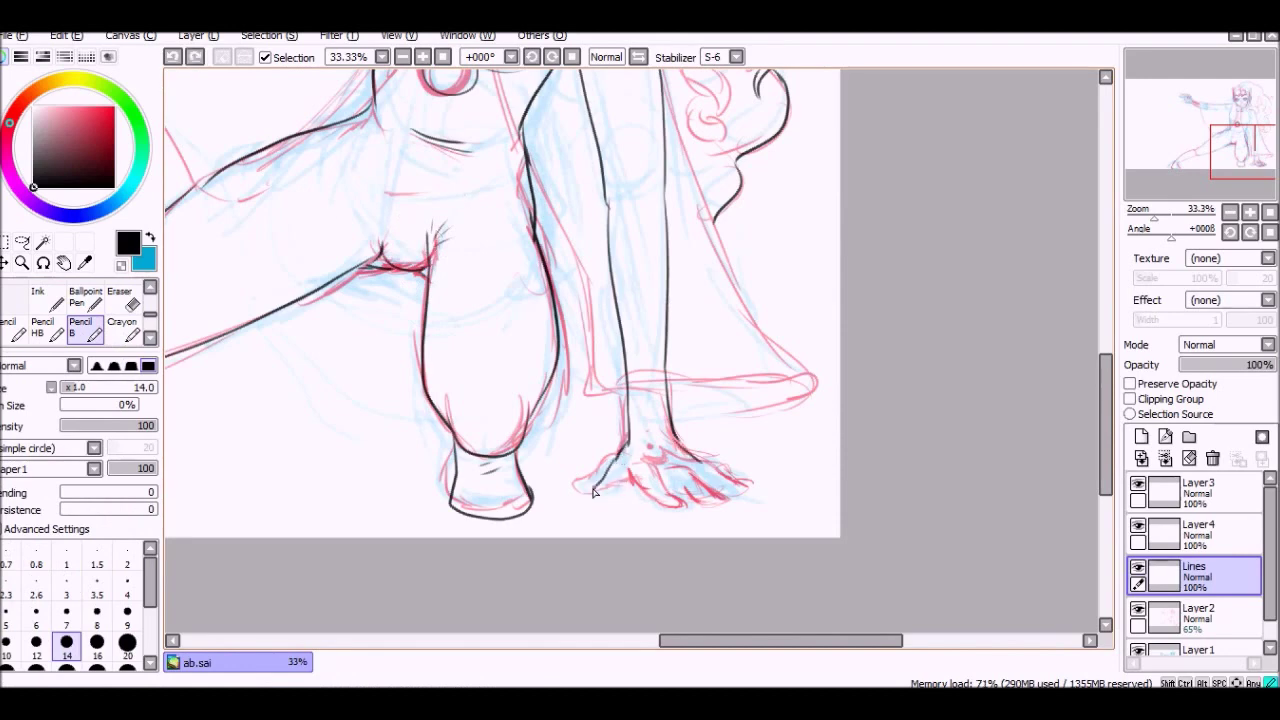
key("ctrl+z")
mouse_move(648, 462)
left_mouse_down()
mouse_move(690, 505)
mouse_move(726, 505)
mouse_move(688, 510)
left_mouse_up()
key("ctrl+z")
key("ctrl+z")
left_click(173, 57)
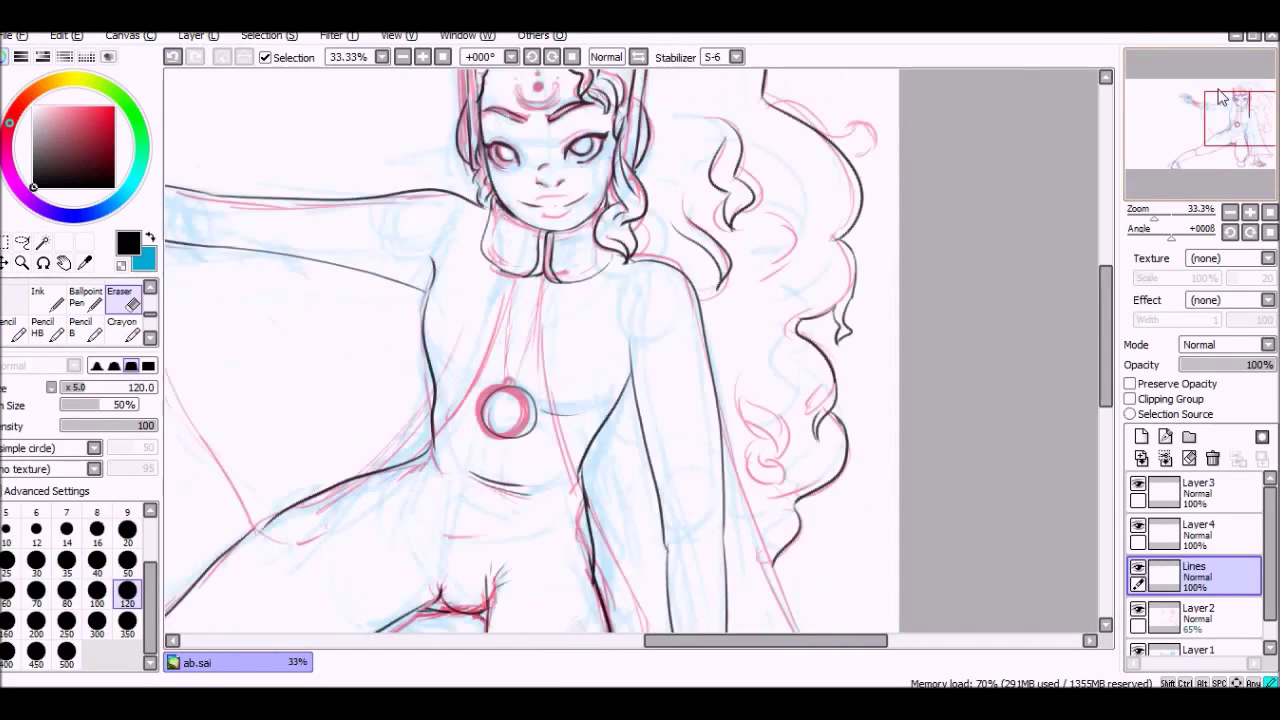
left_click(173, 57)
left_click(173, 57)
left_click(173, 57)
Ink the planted hand's fingers, thumb and wrist on Layer4, undoing strokes that do not fit.
left_click_drag(656, 498, 692, 546)
left_click_drag(632, 506, 668, 542)
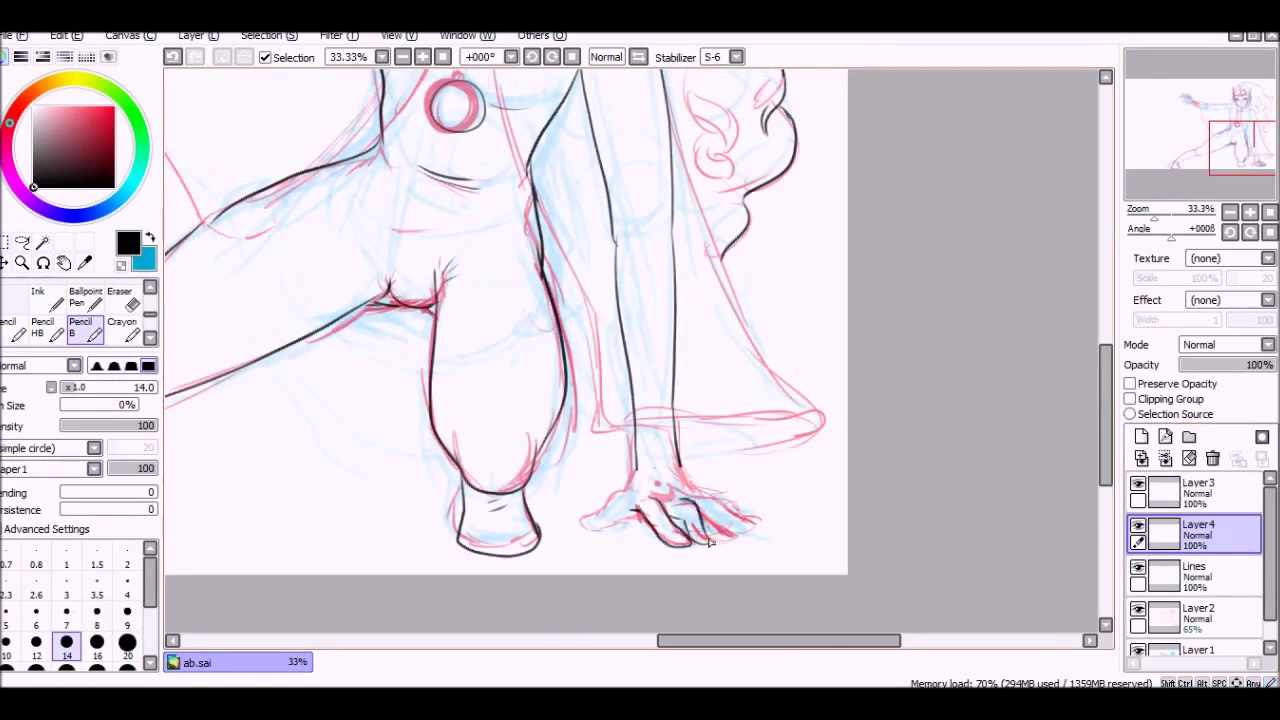
key("ctrl+z")
key("ctrl+z")
key("ctrl+z")
key("ctrl+z")
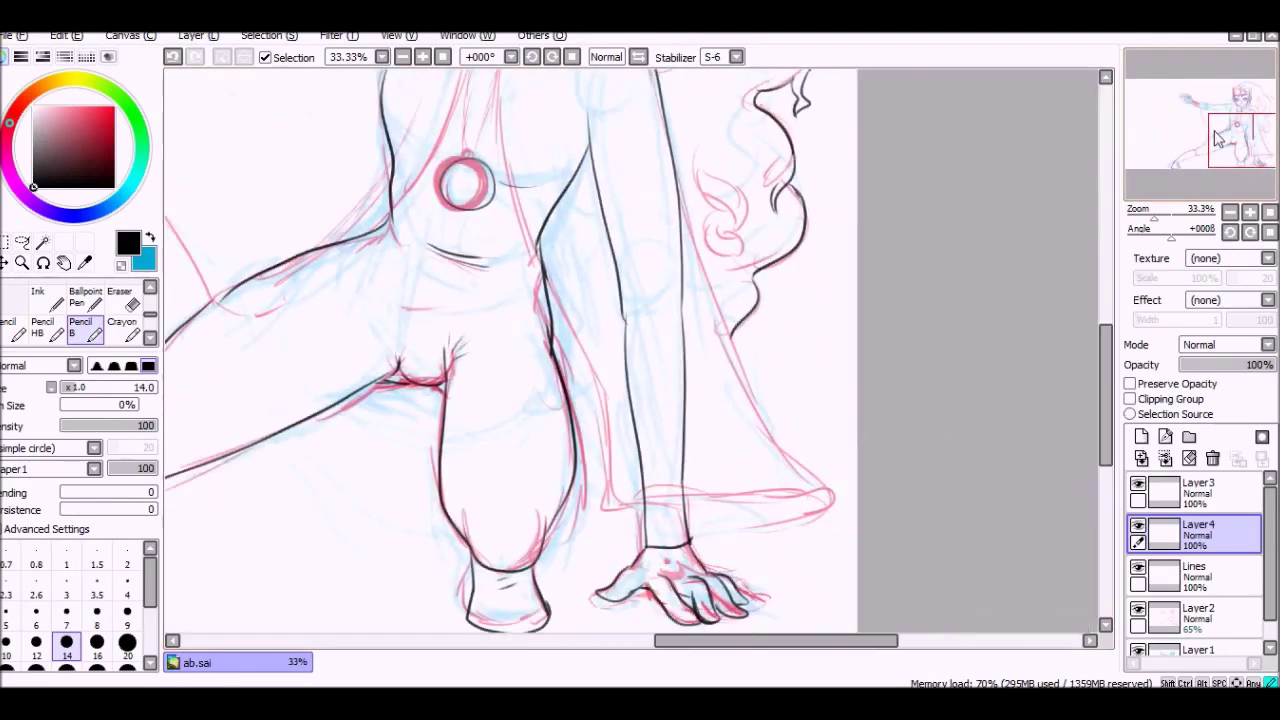
Replace the collar with a bare neckline on the Lines layer and ink a band around the outstretched forearm.
key("ctrl+z")
key("ctrl+z")
key("ctrl+z")
key("ctrl+z")
key("ctrl+z")
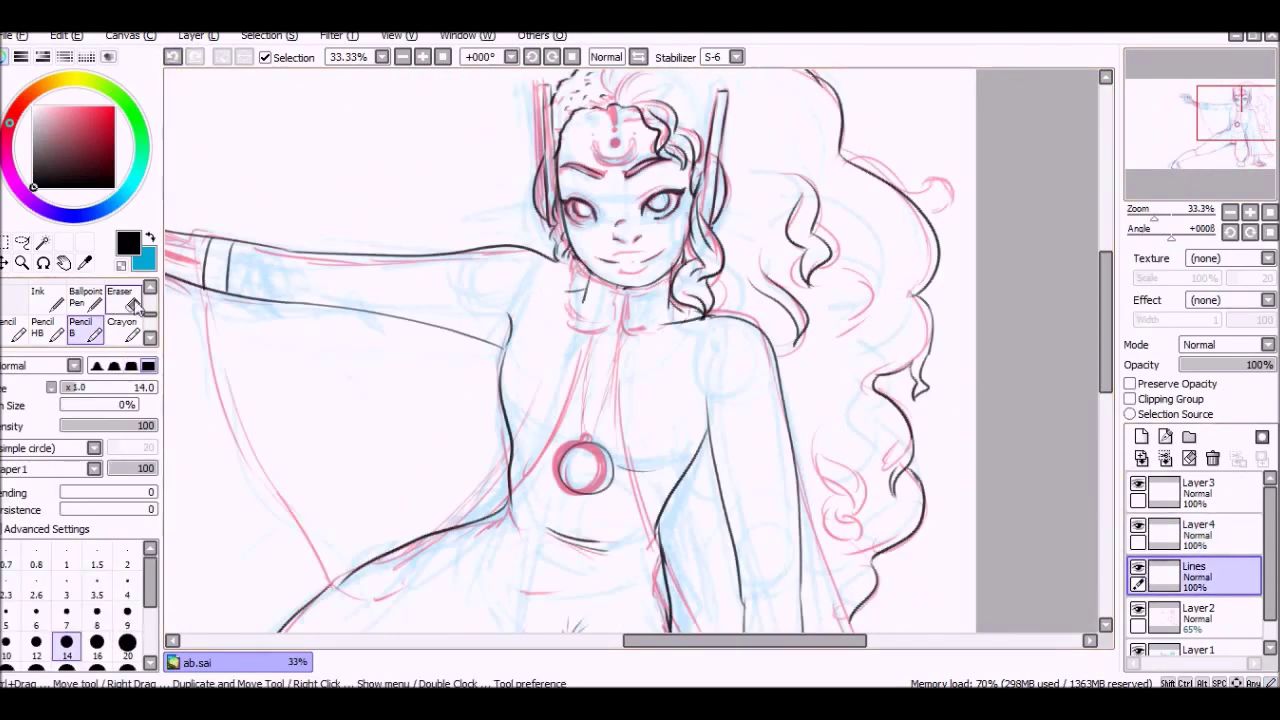
Refine the shoulder line where it meets the neck and redraw the side of the torso below the armpit.
key("ctrl+y")
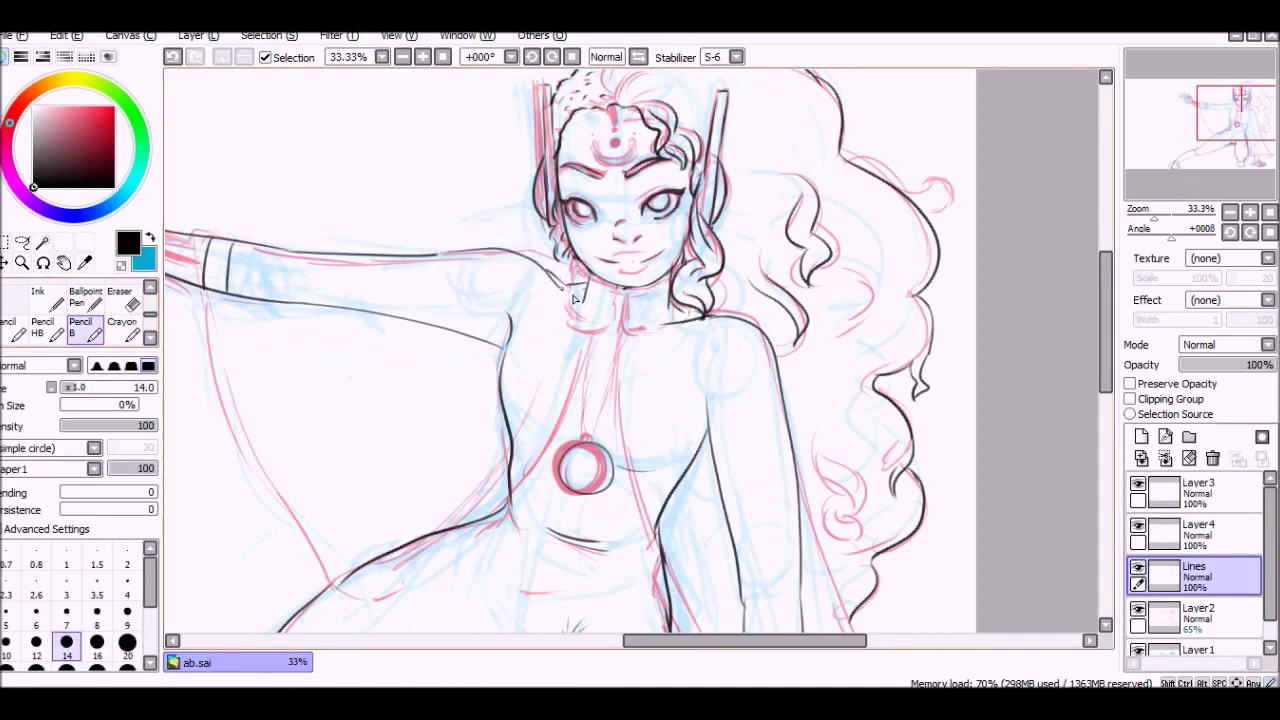
key("ctrl+z")
key("ctrl+y")
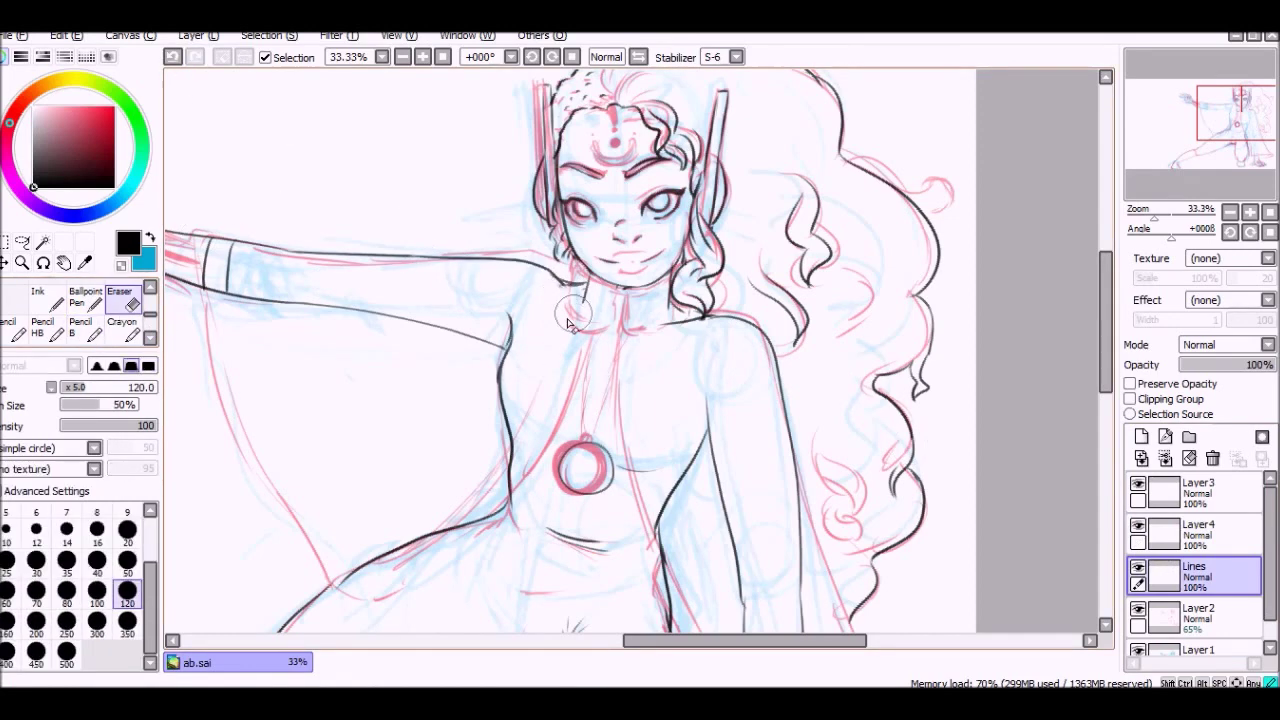
key("ctrl+z")
left_click_drag(505, 320, 498, 465)
left_click_drag(500, 362, 512, 455)
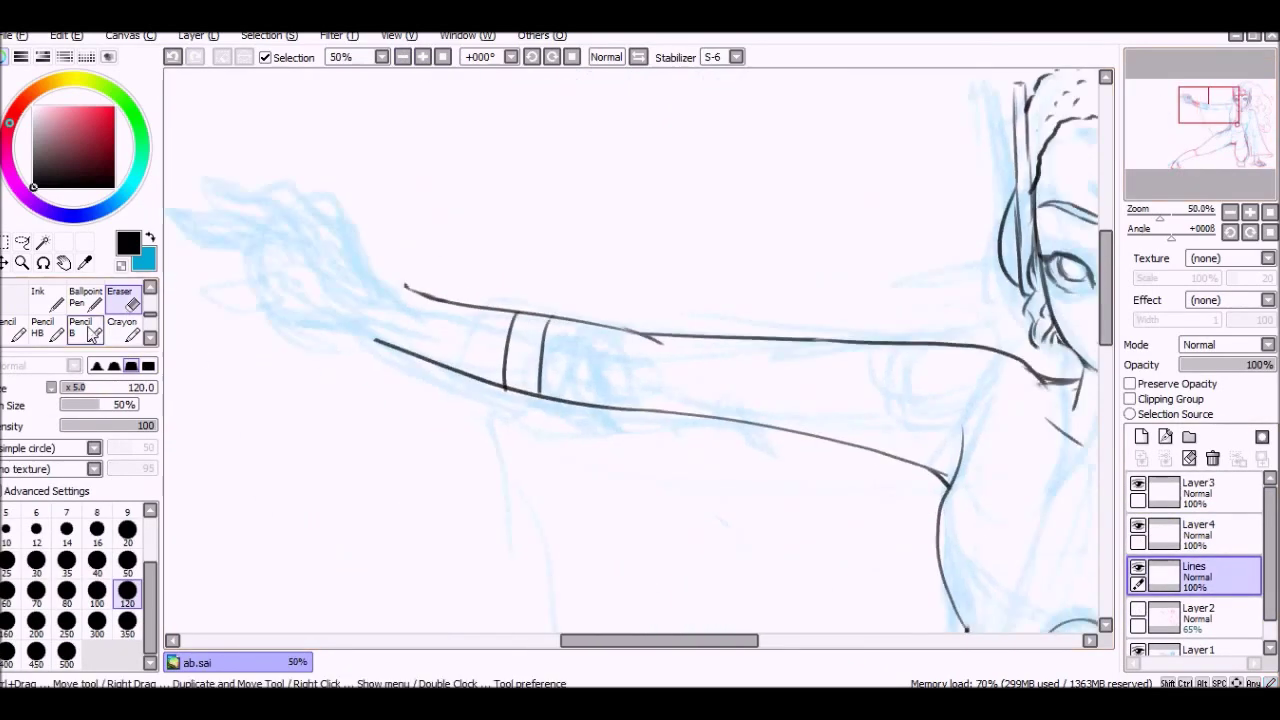
Redraw the outstretched hand's fingers and wrist with the red sketch hidden, and fill the pointed nails in black.
left_click_drag(285, 242, 220, 242)
key("ctrl+z")
left_click_drag(300, 230, 243, 182)
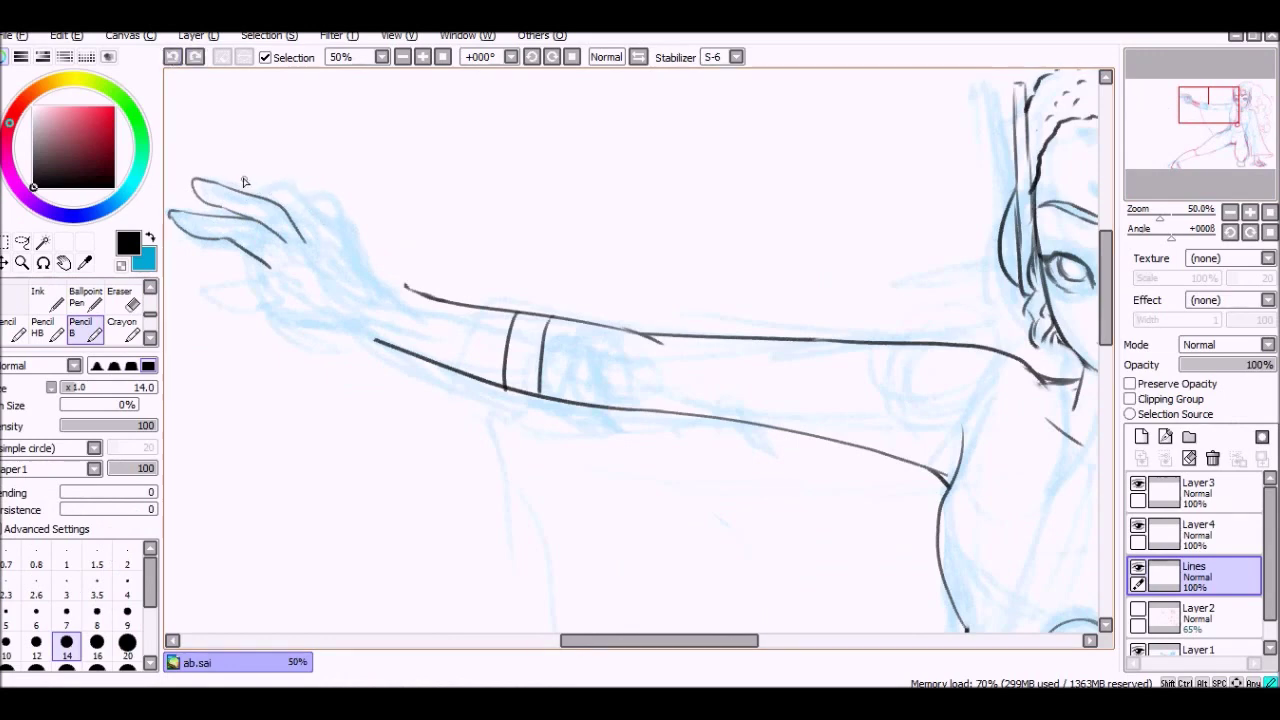
left_click_drag(366, 262, 405, 288)
left_click_drag(372, 338, 198, 284)
left_click_drag(175, 214, 335, 274)
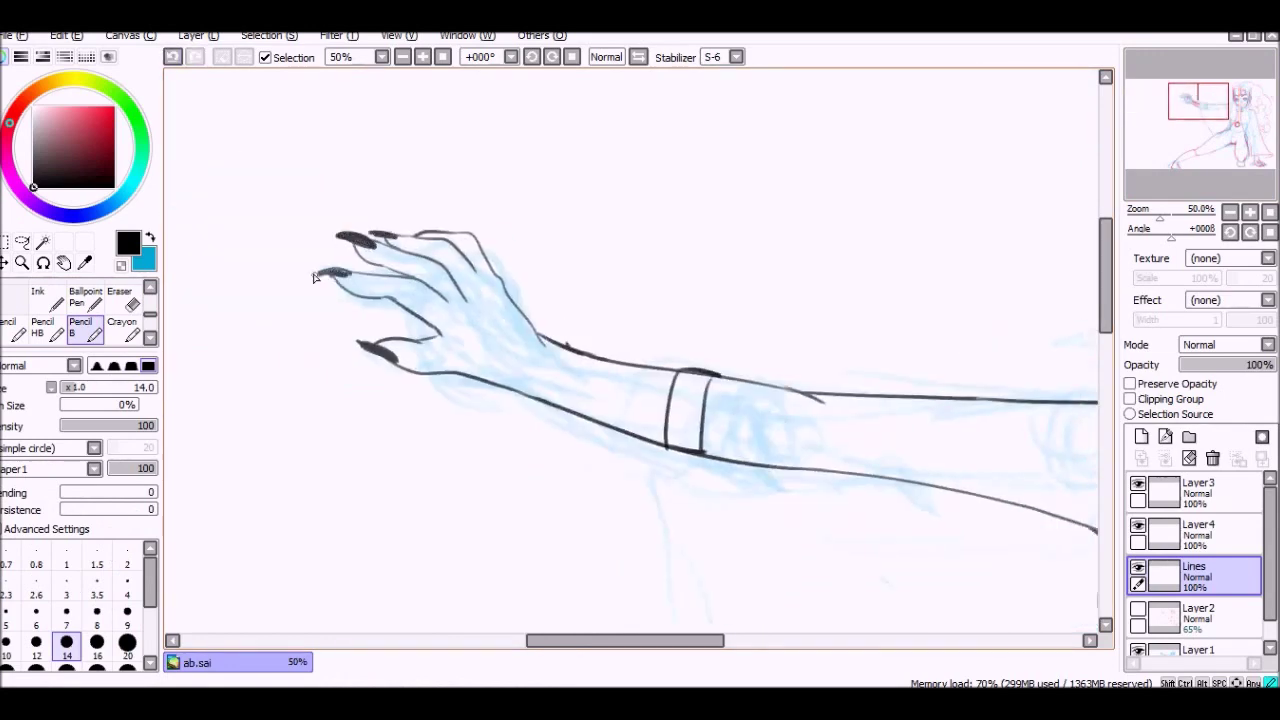
Fill the planted hand's pointed nails in black and show the red sketch layer again.
left_click(1250, 163)
left_click_drag(508, 356, 477, 363)
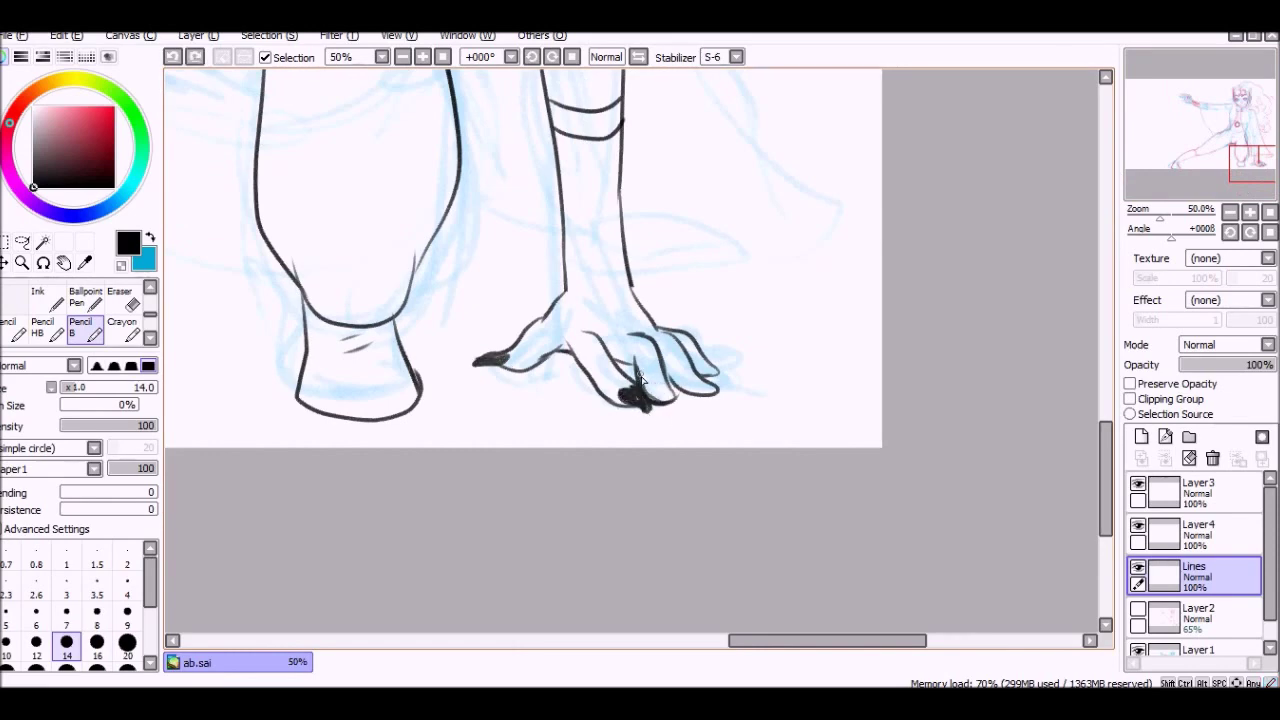
left_click(1138, 608)
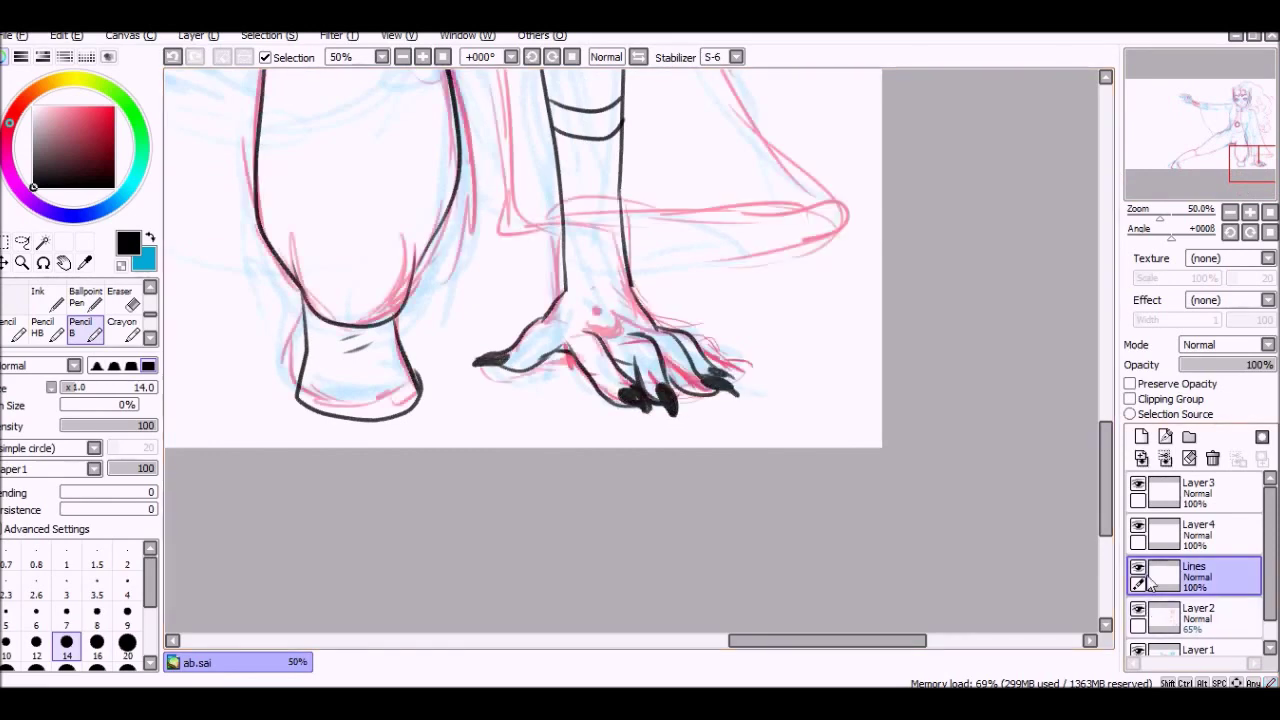
Check the outlines for gaps with a Magic Wand selection on Layer4, and clear the selection.
left_click(1193, 67)
left_click(1230, 211)
left_click(1195, 535)
key("w")
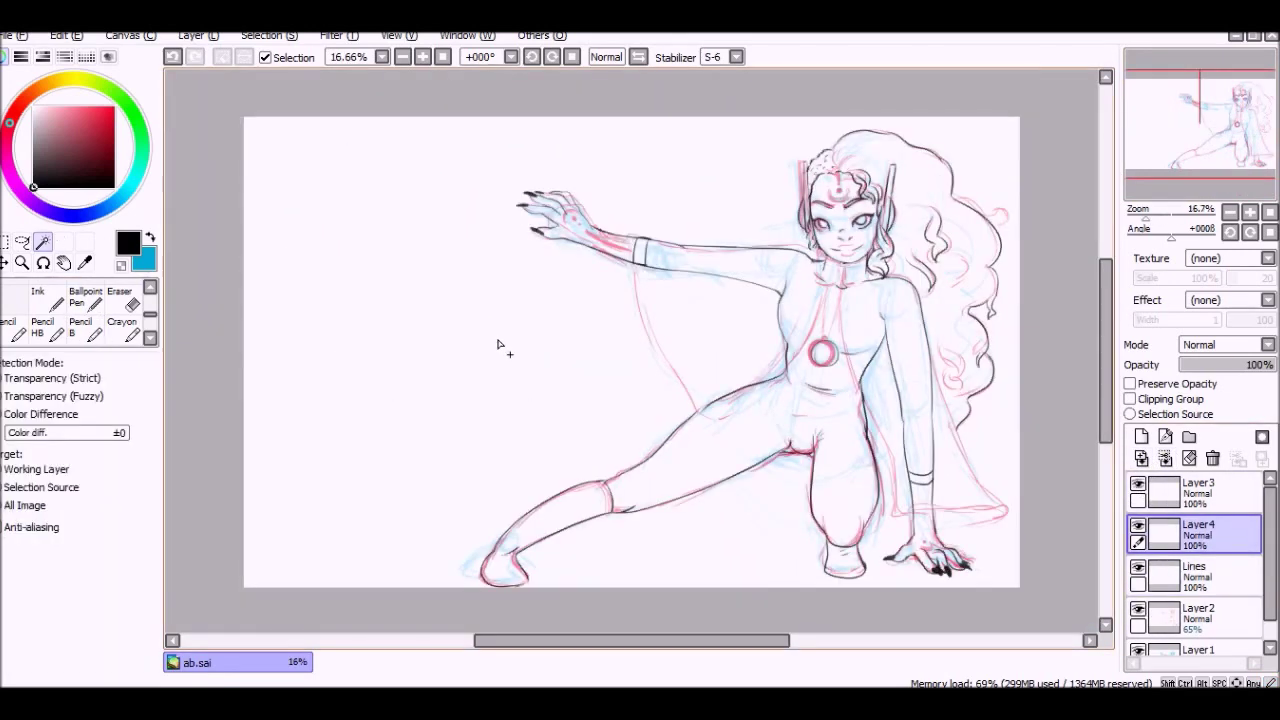
left_click(537, 422)
key("ctrl+d")
Ink the lower hair ends and curls around the planted arm, undoing the stray stroke.
scroll(531, 409, "up", 2)
key("n")
left_click(1213, 143)
key("ctrl+z")
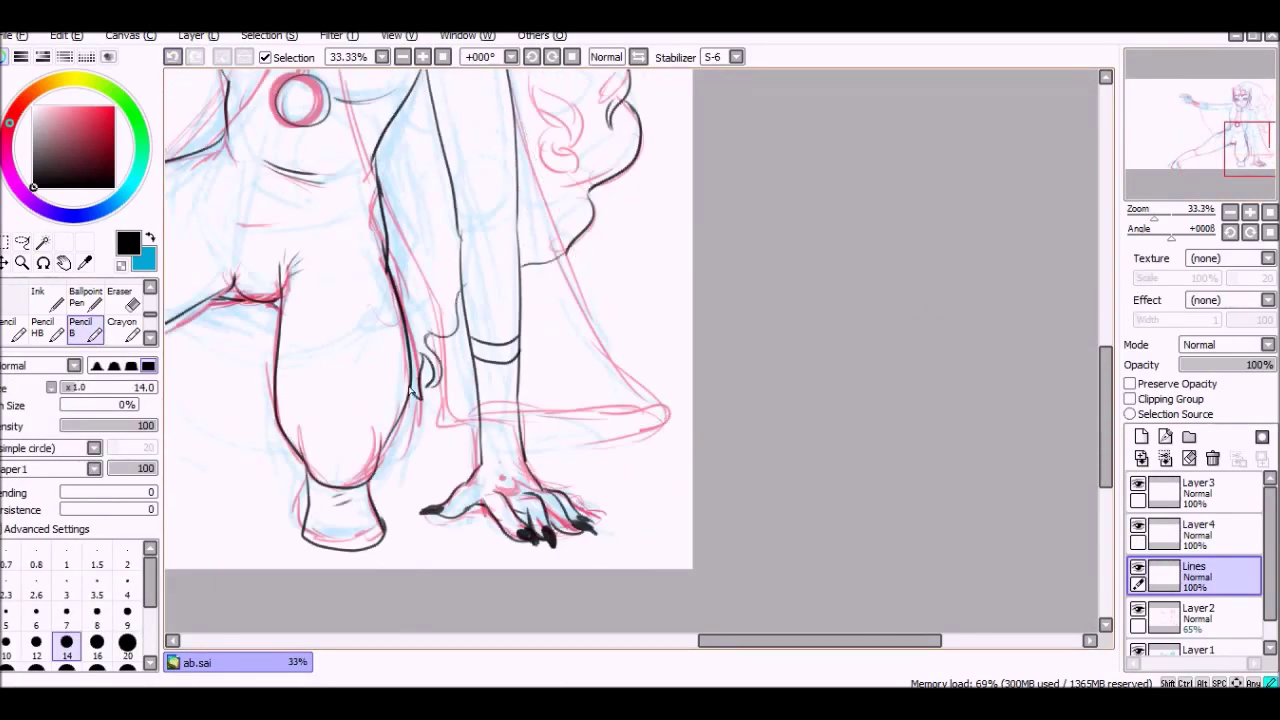
Test the Lines layer's closed areas with the Magic Wand over the whole figure, and deselect.
key("w")
left_click(402, 57)
left_click(402, 57)
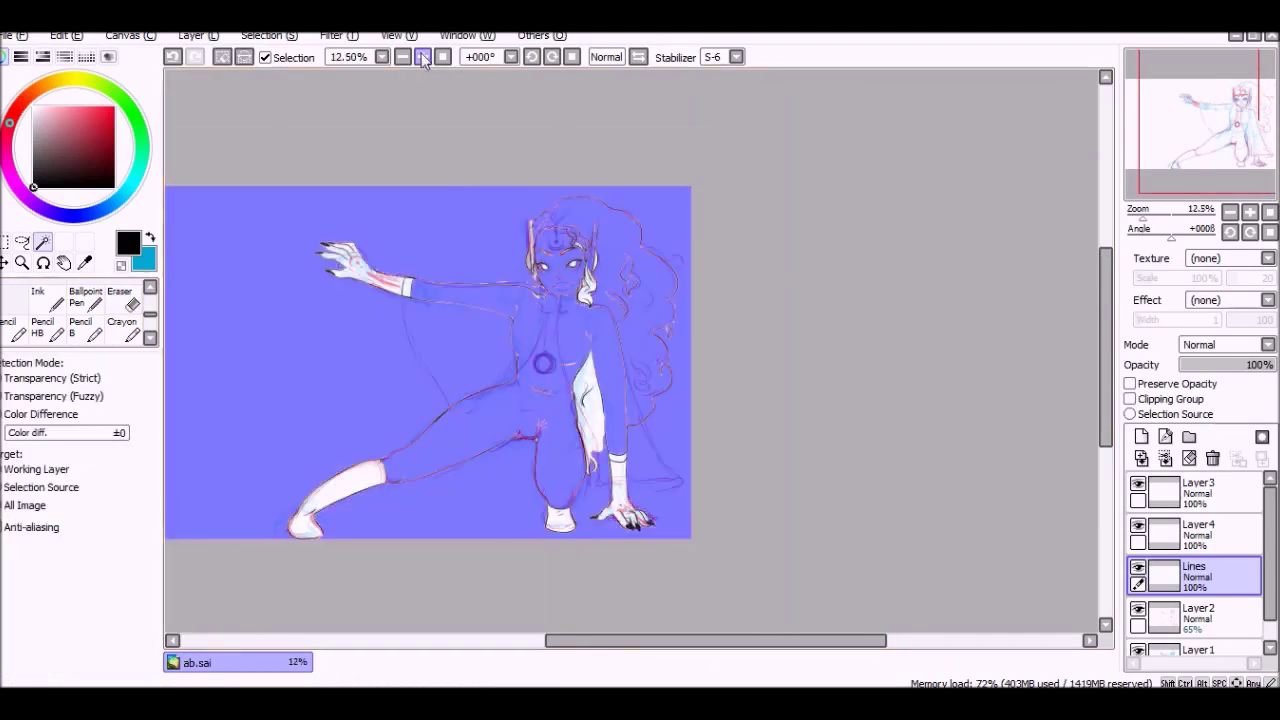
key("ctrl+d")
Close the gaps in the headpiece line and in the inner thigh line between the legs.
scroll(530, 200, "up", 4)
key("n")
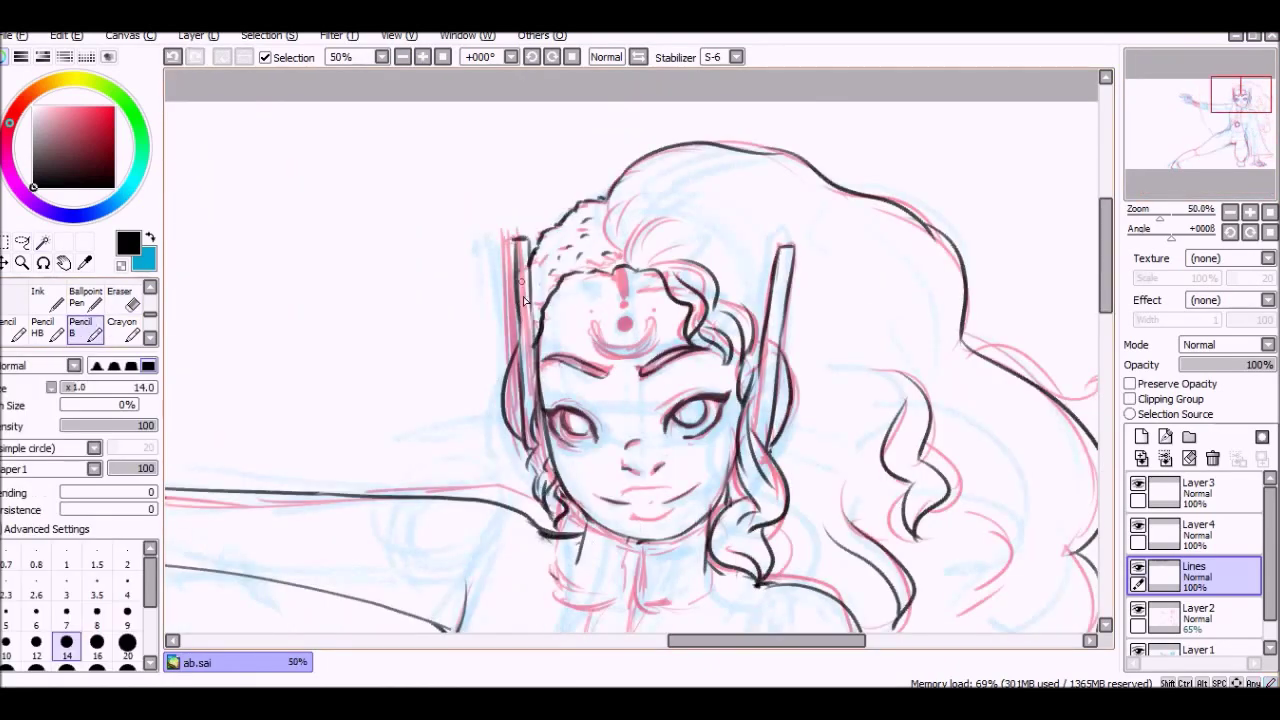
scroll(780, 408, "down", 10)
scroll(640, 380, "up", 4)
left_click_drag(557, 351, 636, 362)
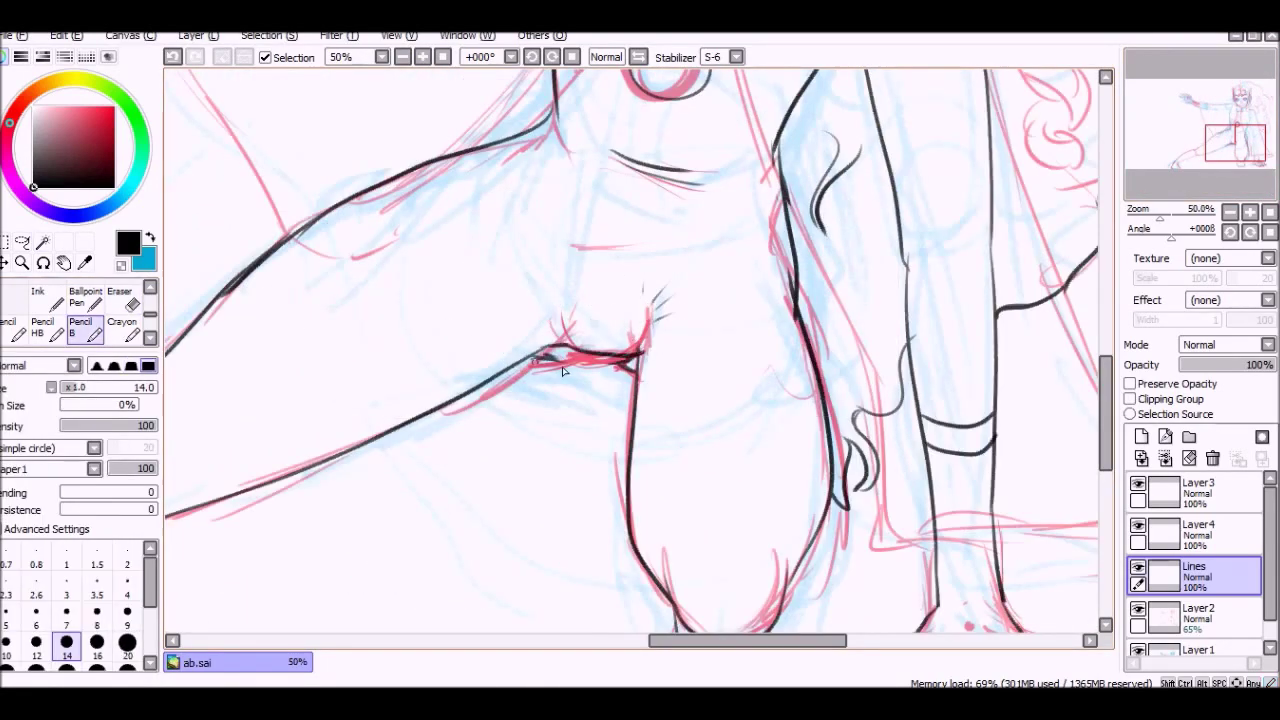
Redraw the extended leg's foot with a reshaped heel, toe and sole.
scroll(636, 380, "down", 5)
scroll(480, 294, "left", 6)
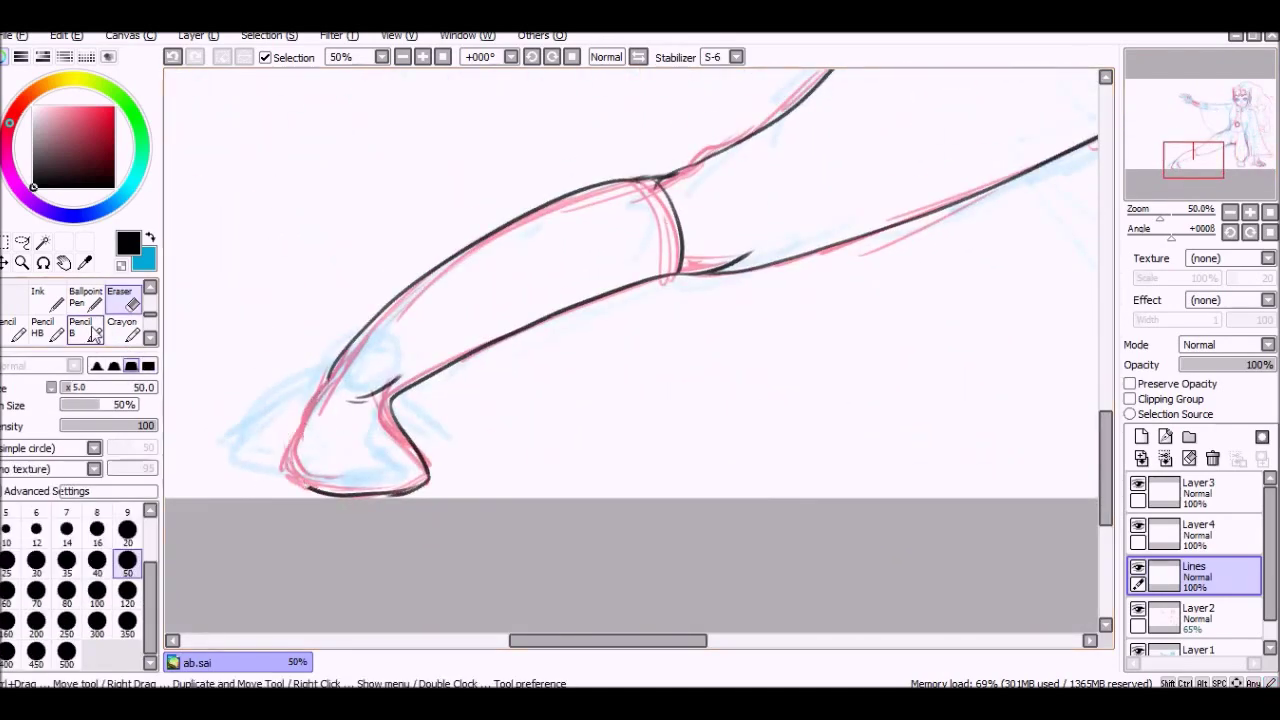
key("ctrl+z")
left_click_drag(392, 400, 430, 455)
left_click_drag(330, 372, 292, 480)
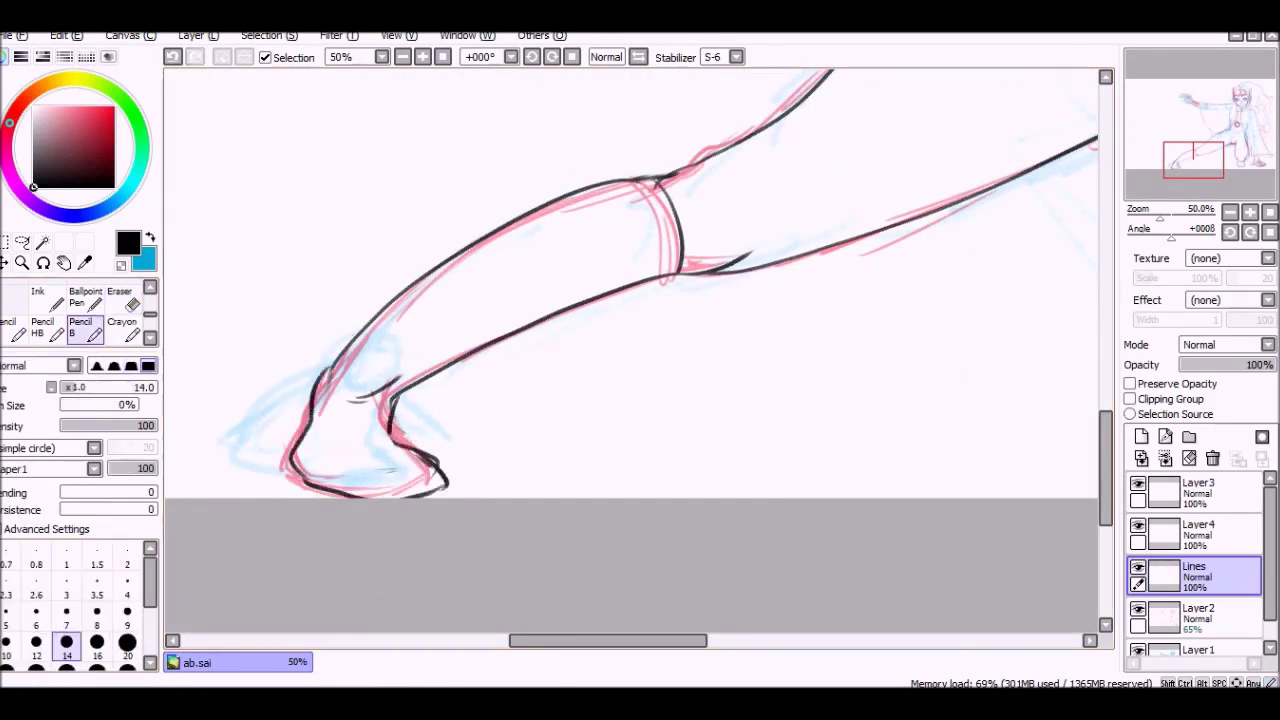
left_click_drag(427, 467, 300, 480)
Erase the bust line, hide the pendant layer and redraw the side of the torso with a size 9 pencil.
scroll(610, 300, "right", 6)
scroll(610, 300, "up", 4)
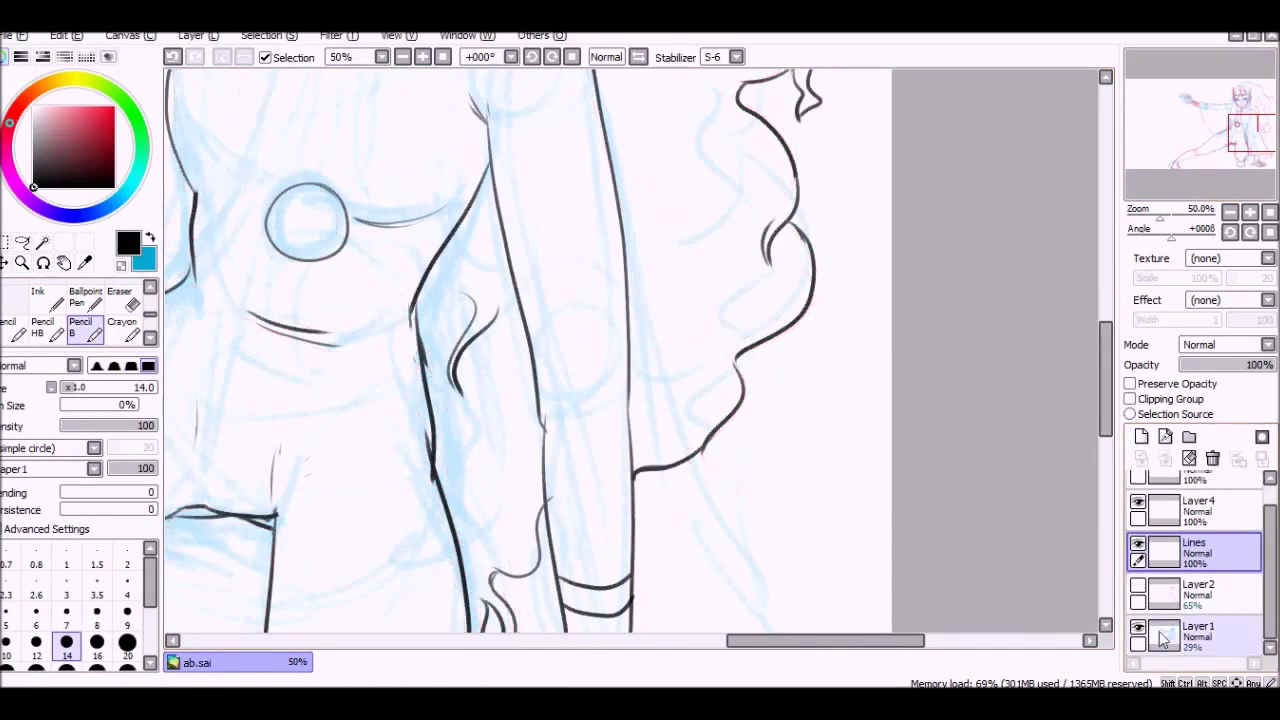
key("e")
scroll(584, 483, "up", 5)
scroll(584, 483, "left", 4)
left_click(545, 360)
left_click(80, 328)
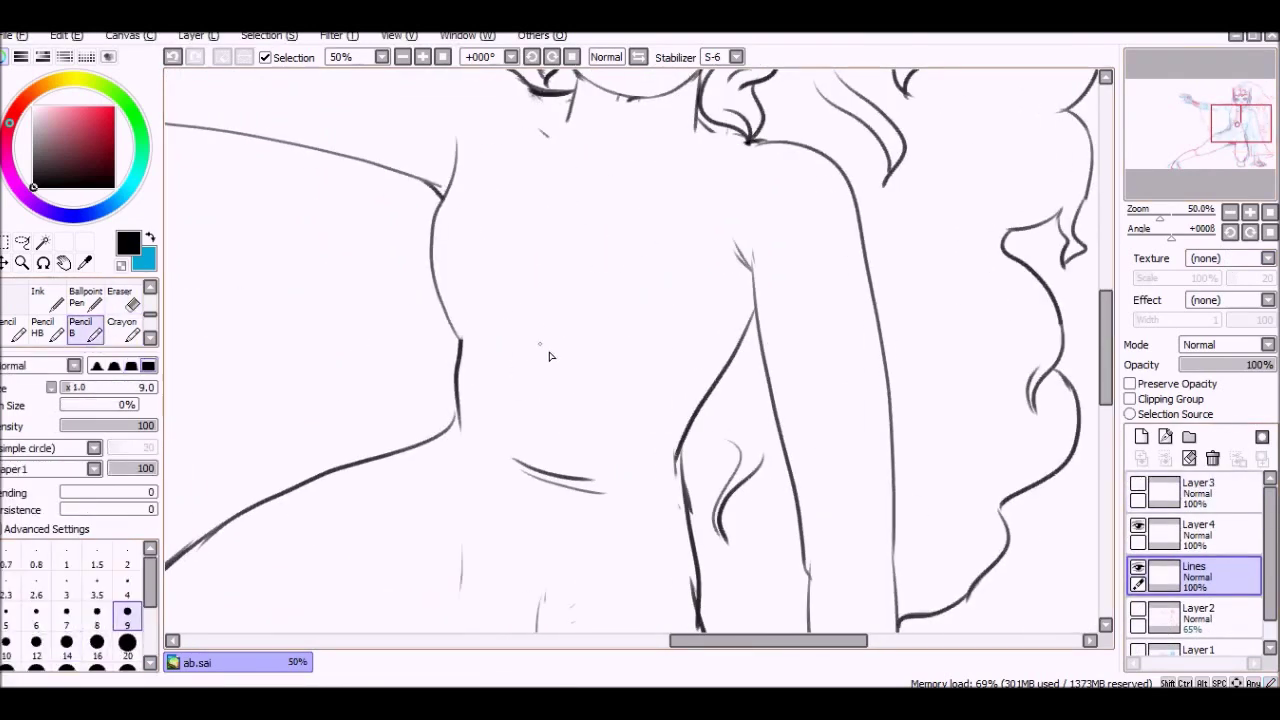
left_click_drag(440, 160, 458, 358)
key("e")
key("e")
scroll(836, 306, "up", 5)
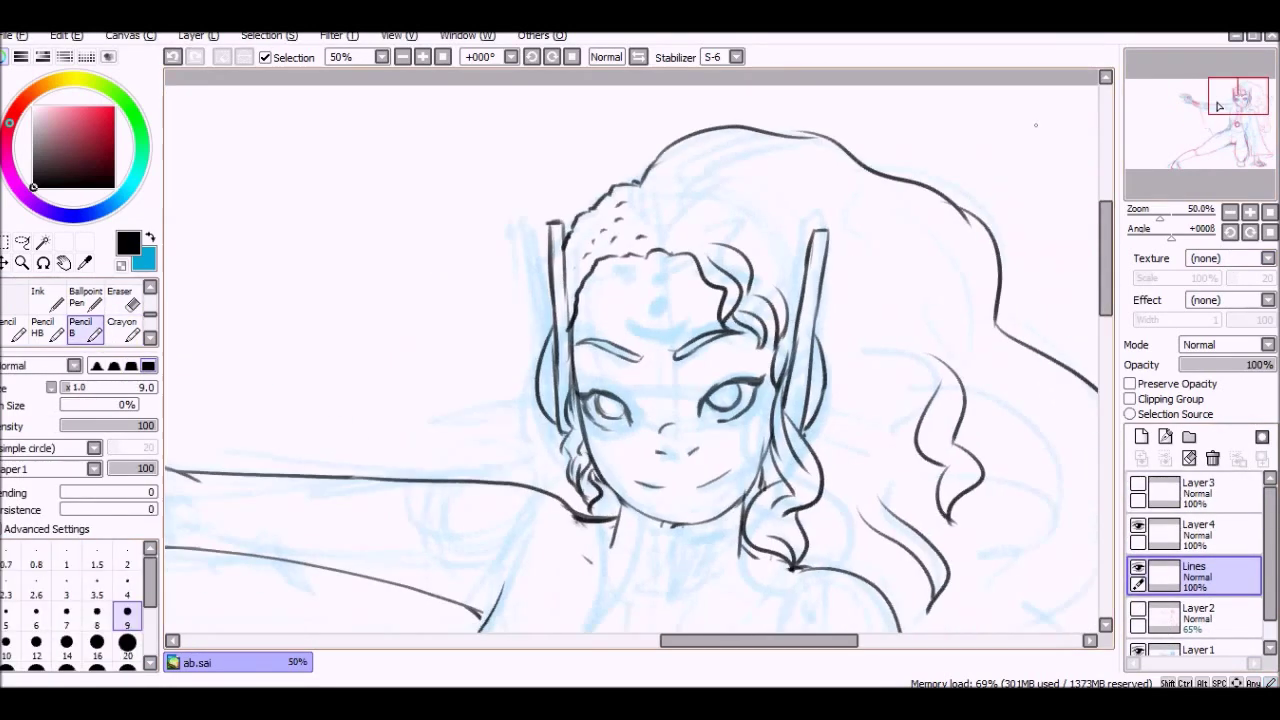
Erase stray marks around the face and touch up the lines beside the shoulder curls with a size 9 pencil.
key("e")
scroll(836, 306, "right", 4)
key("e")
key("e")
key("e")
key("e")
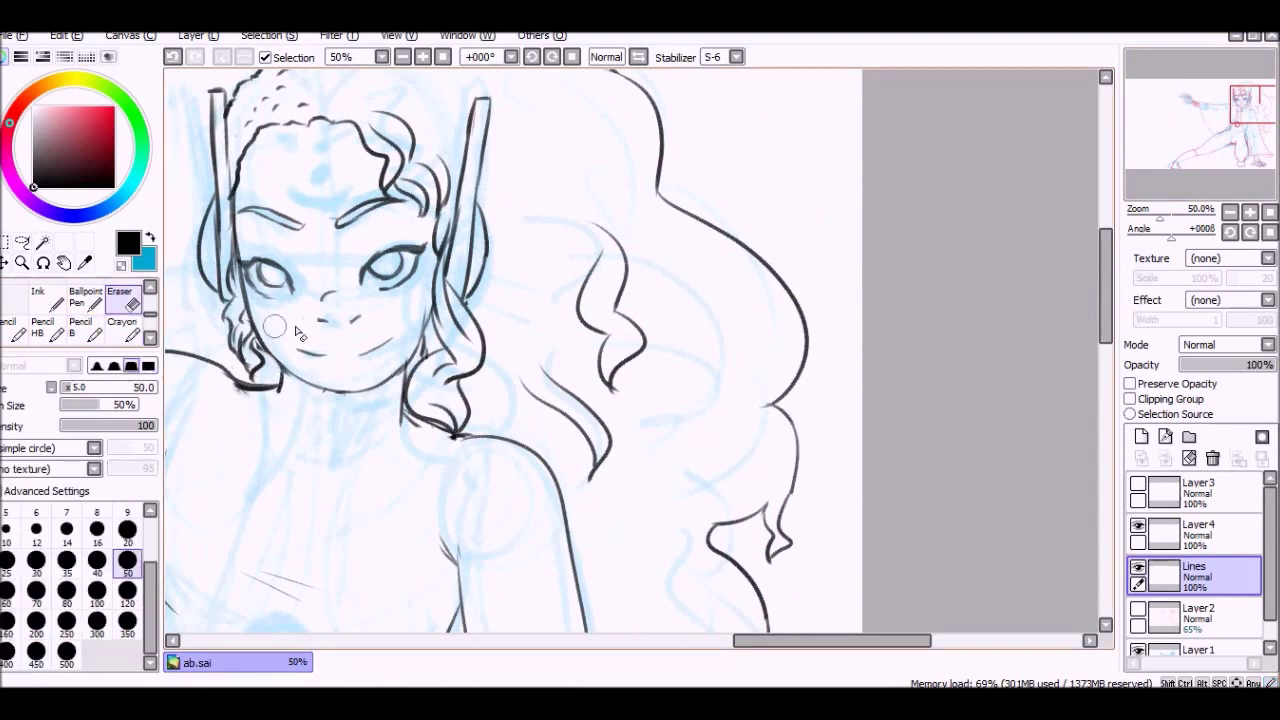
key("e")
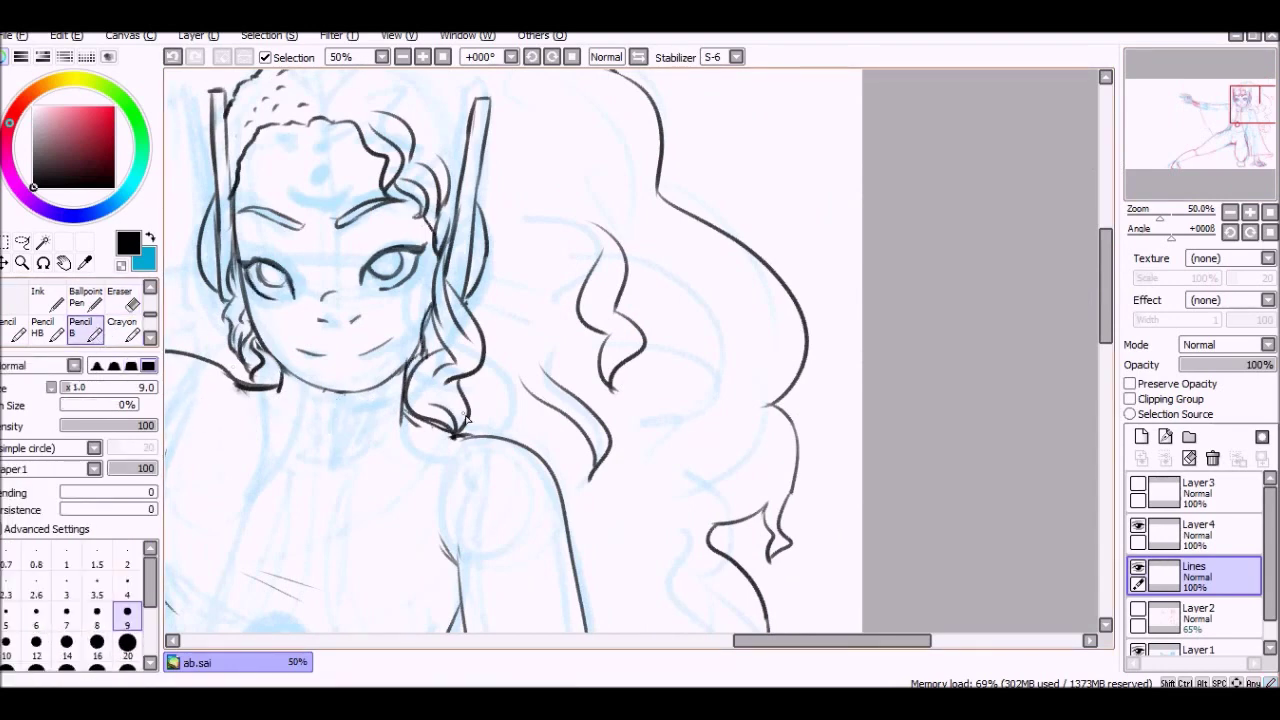
Test the Lines layer's torso and neighbouring closed areas with the Magic Wand, and deselect after each test.
key("minus")
key("minus")
key("minus")
key("minus")
key("w")
left_click(420, 463)
key("ctrl+d")
left_click(341, 478)
key("ctrl+d")
left_click(414, 413)
key("ctrl+d")
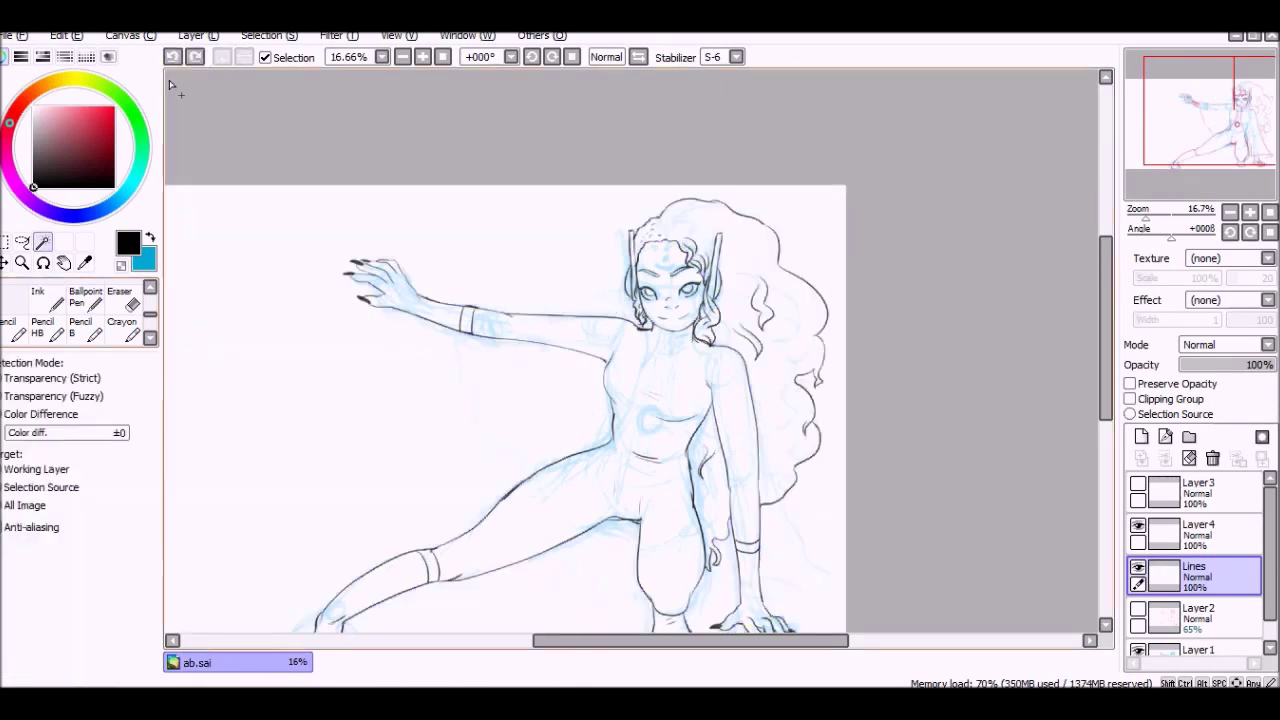
Touch up the line gaps in the upper body with the size 9 pencil.
key("plus")
key("plus")
key("plus")
key("plus")
key("n")
mouse_move(560, 392)
left_mouse_down()
mouse_move(686, 363)
mouse_move(437, 143)
mouse_move(460, 155)
left_mouse_up()
Test whether the figure's outline is closed around the outstretched arm with the Magic Wand, and deselect.
key("minus")
key("minus")
key("minus")
key("minus")
key("w")
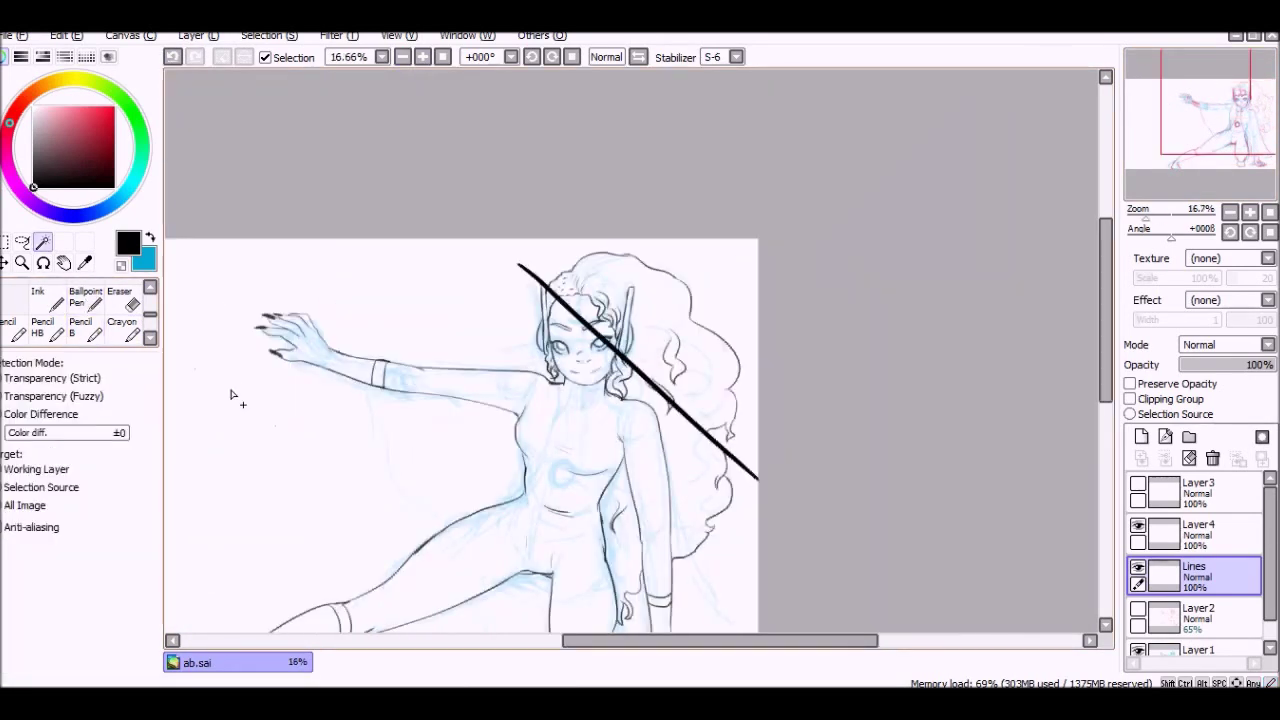
left_click(286, 423)
left_click_drag(286, 423, 322, 316)
key("ctrl+d")
Close the gaps along the waist, hip and thigh outlines with the pencil and clean up with a size 20 eraser.
key("plus")
key("plus")
key("plus")
key("plus")
key("n")
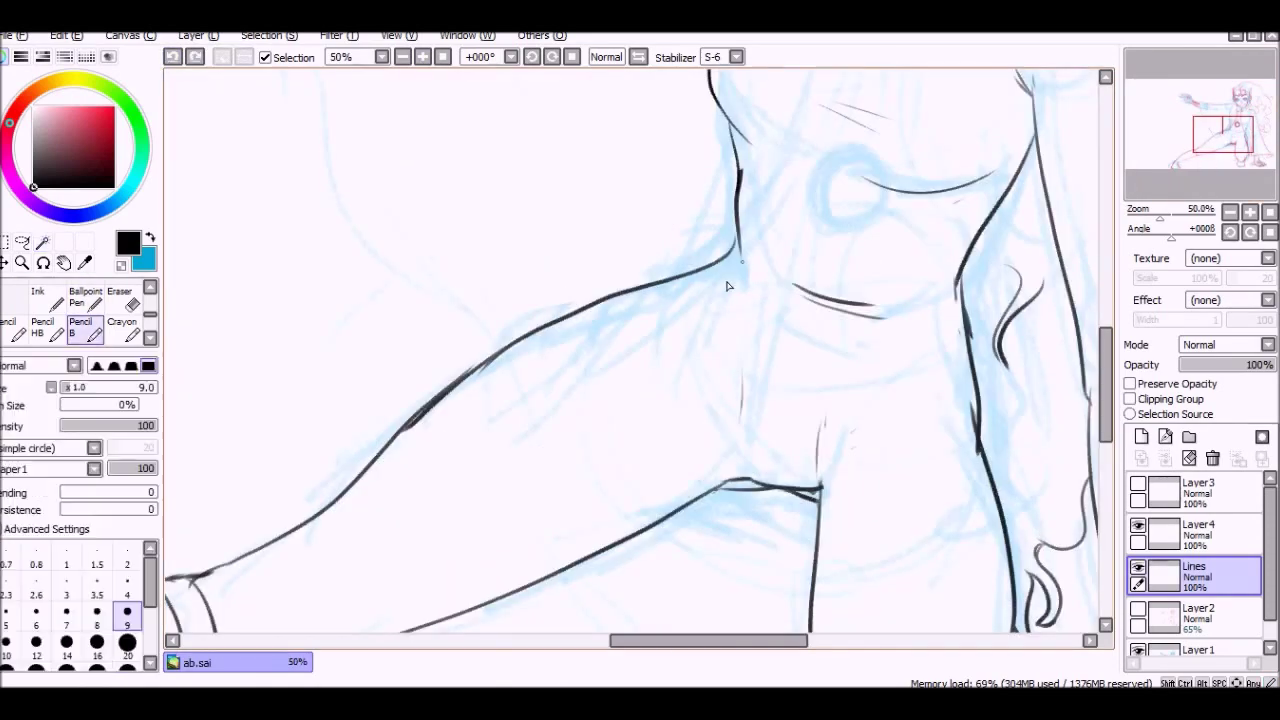
left_click_drag(863, 406, 622, 392)
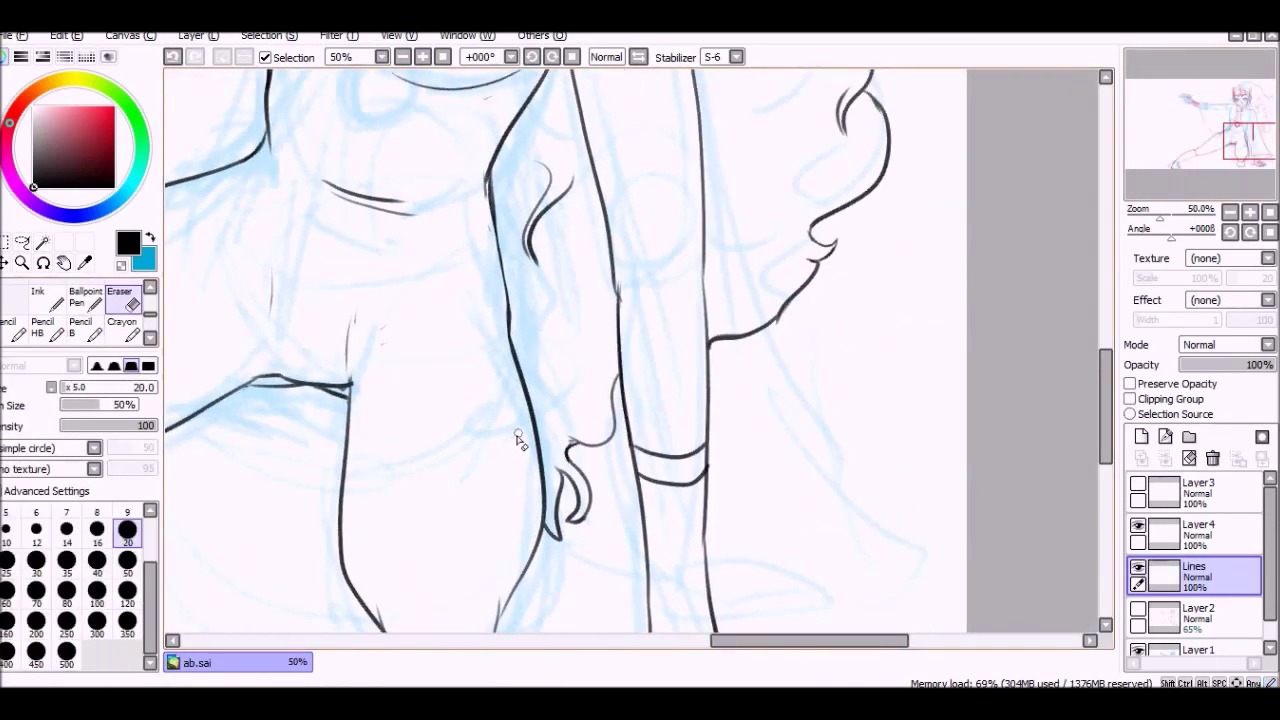
left_click_drag(430, 400, 1088, 280)
left_click_drag(700, 120, 246, 638)
Test the line art again with the Magic Wand on the area outside the figure, and deselect.
key("minus")
key("minus")
key("minus")
key("minus")
key("w")
left_click(240, 230)
key("ctrl+d")
Hide the blue sketch and patch the remaining gaps in the face and neck lines.
key("plus")
key("plus")
key("n")
key("plus")
key("plus")
key("ctrl+z")
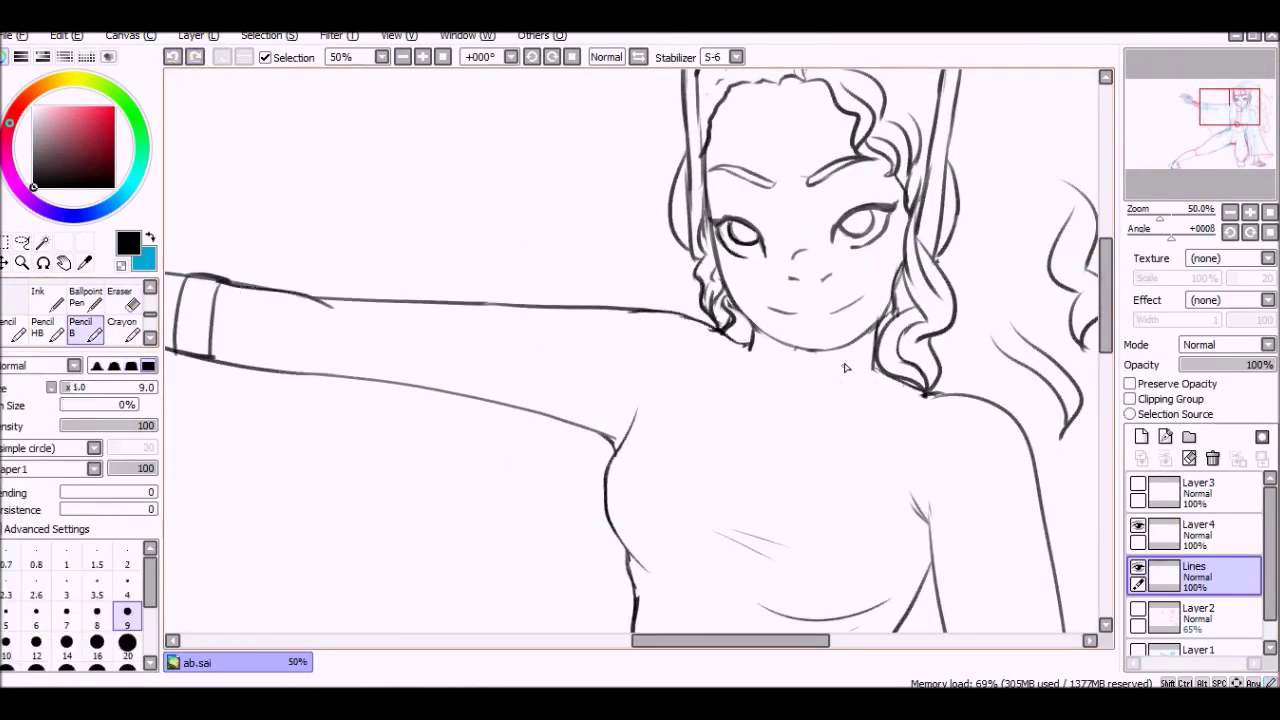
left_click_drag(1095, 222, 740, 195)
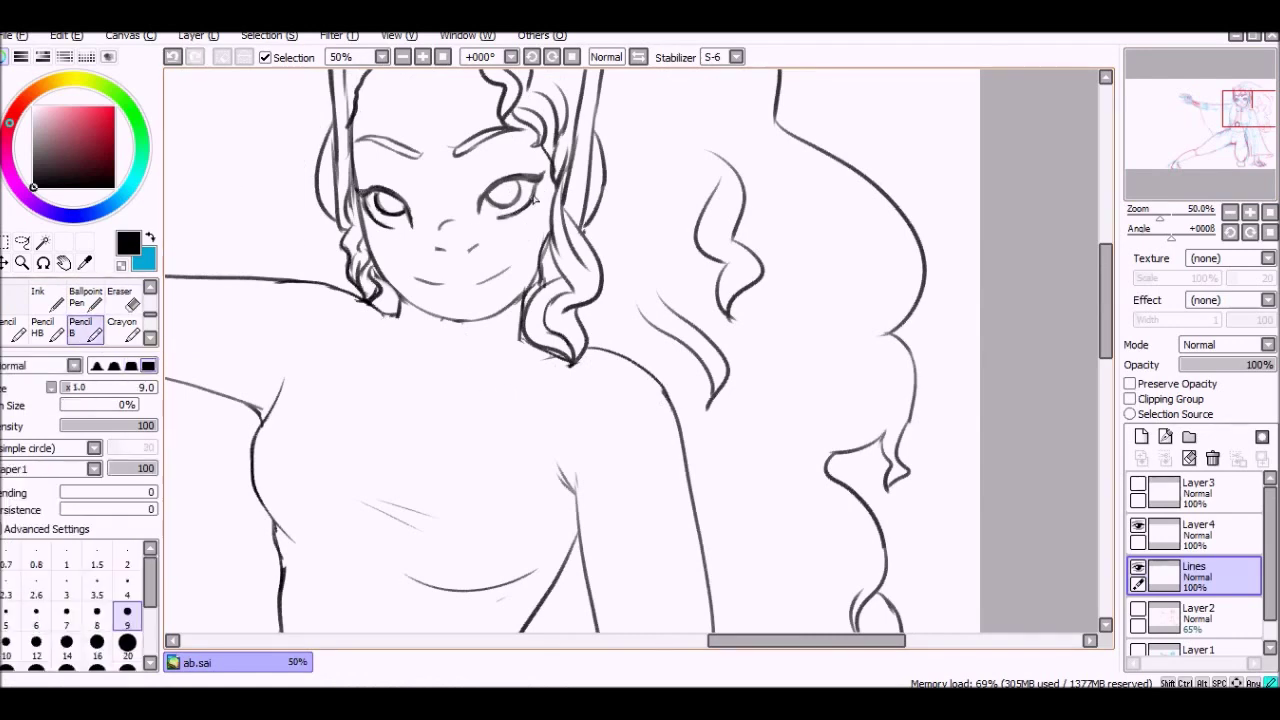
Select the face and both hands with the Magic Wand and fill them with reddish brown on Layer4.
key("minus")
key("minus")
key("w")
left_click(297, 409)
left_click(755, 215)
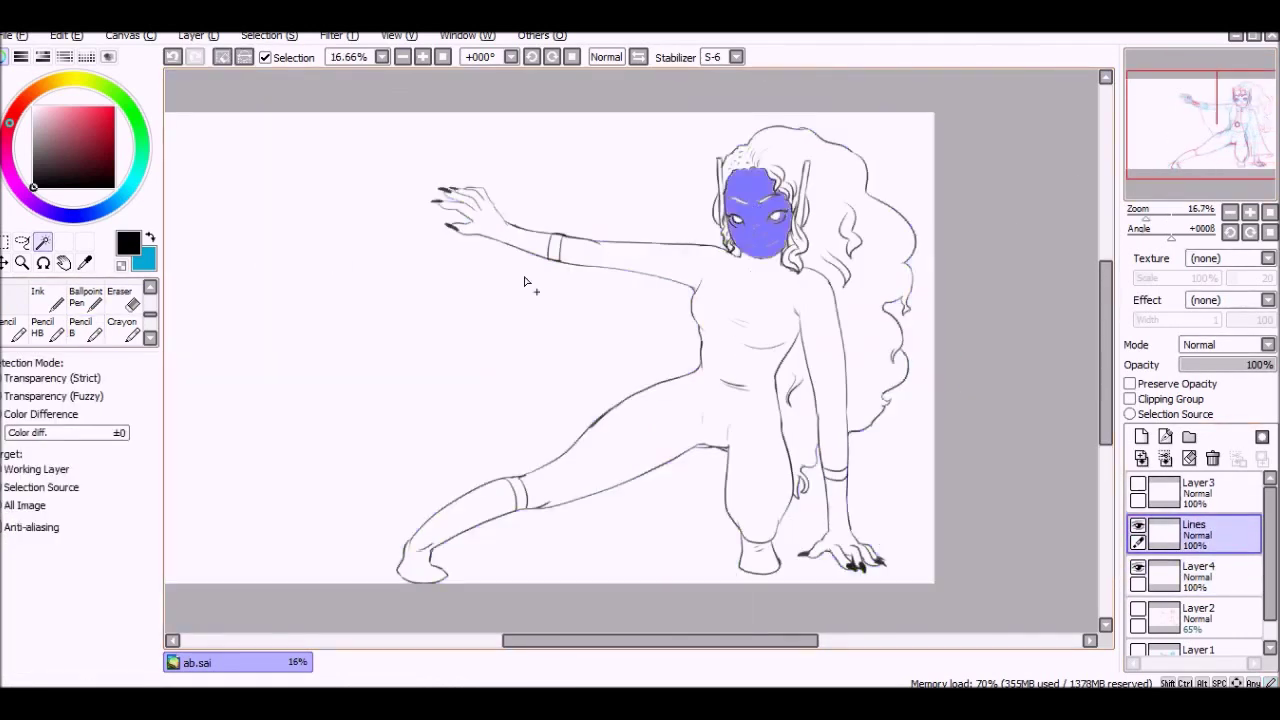
left_click(470, 212, "shift")
left_click(840, 530, "shift")
left_click(268, 35)
left_click(887, 571)
left_click(1195, 576)
left_click(97, 135)
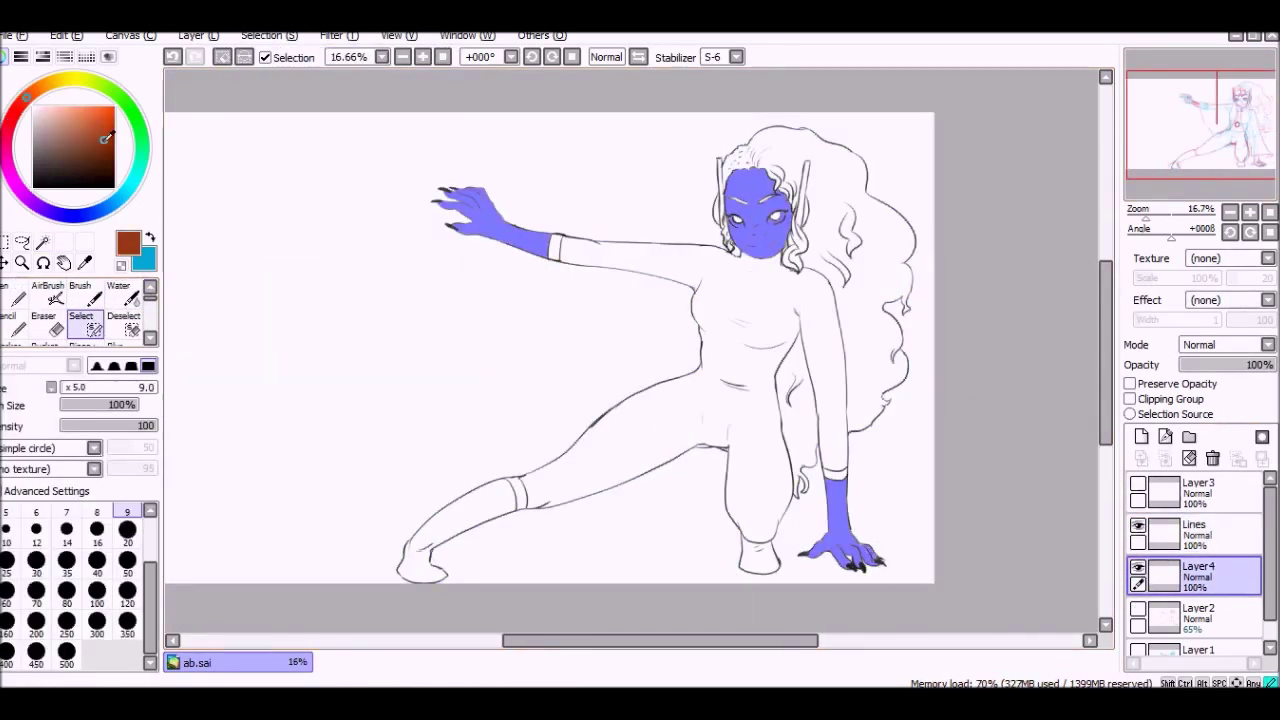
left_click(44, 316)
left_click(470, 212)
Select the whole bodysuit from the Lines layer and fill it with near-black on a new layer above the skin.
left_click(1195, 530)
left_click(651, 286)
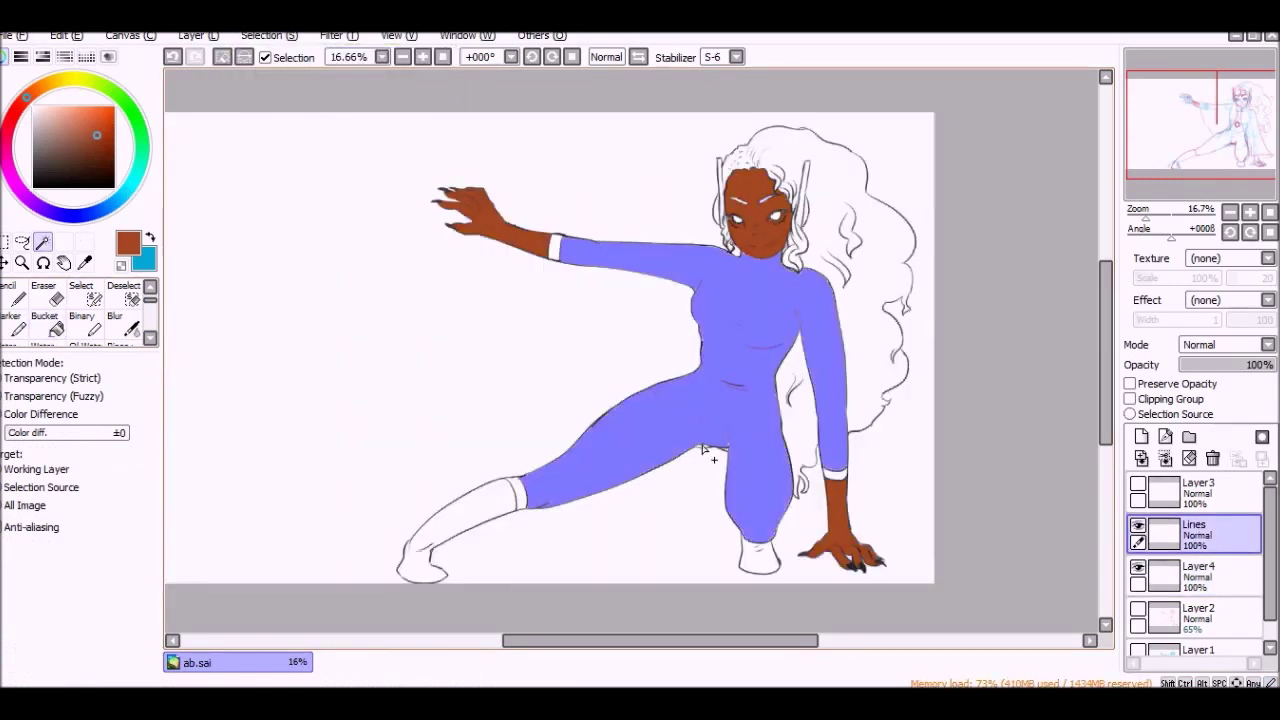
left_click(82, 297)
left_click(127, 563)
left_click(1247, 577)
left_click(1141, 436)
left_click(37, 175)
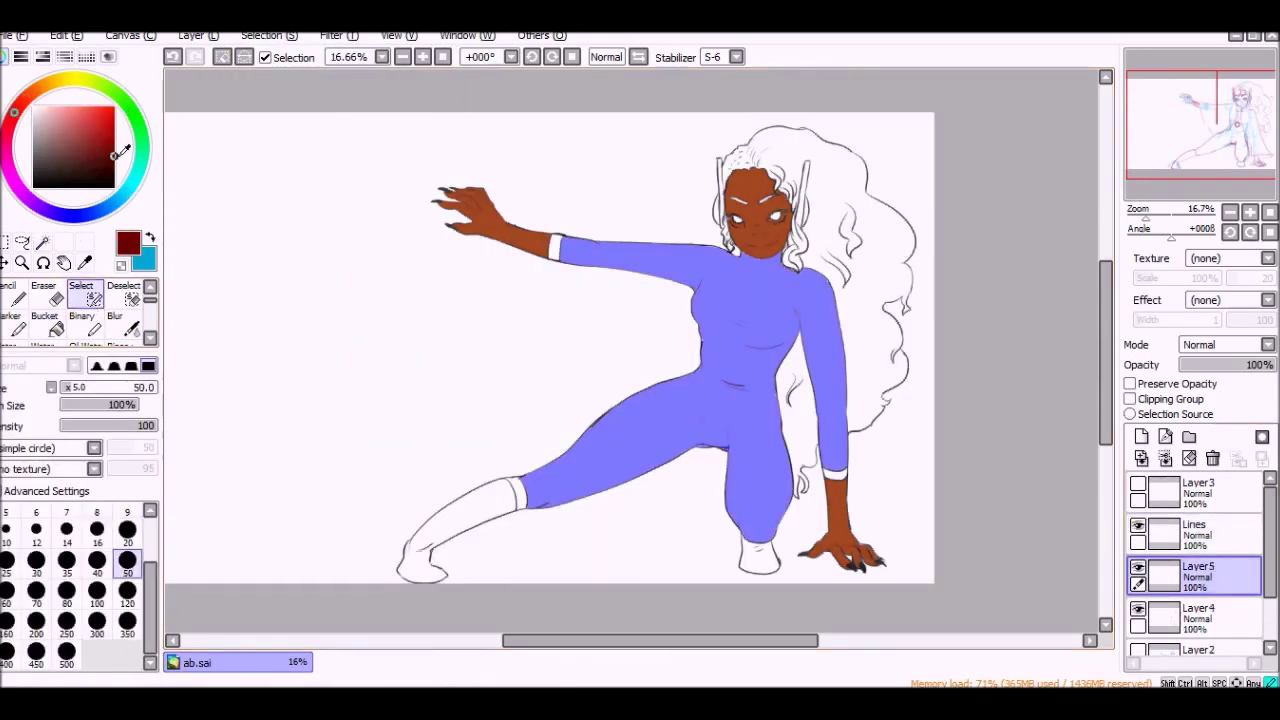
key("b")
left_click(709, 402)
Select the two wrist bands and the leg band with the Magic Wand and fill them with golden yellow.
left_click(42, 241)
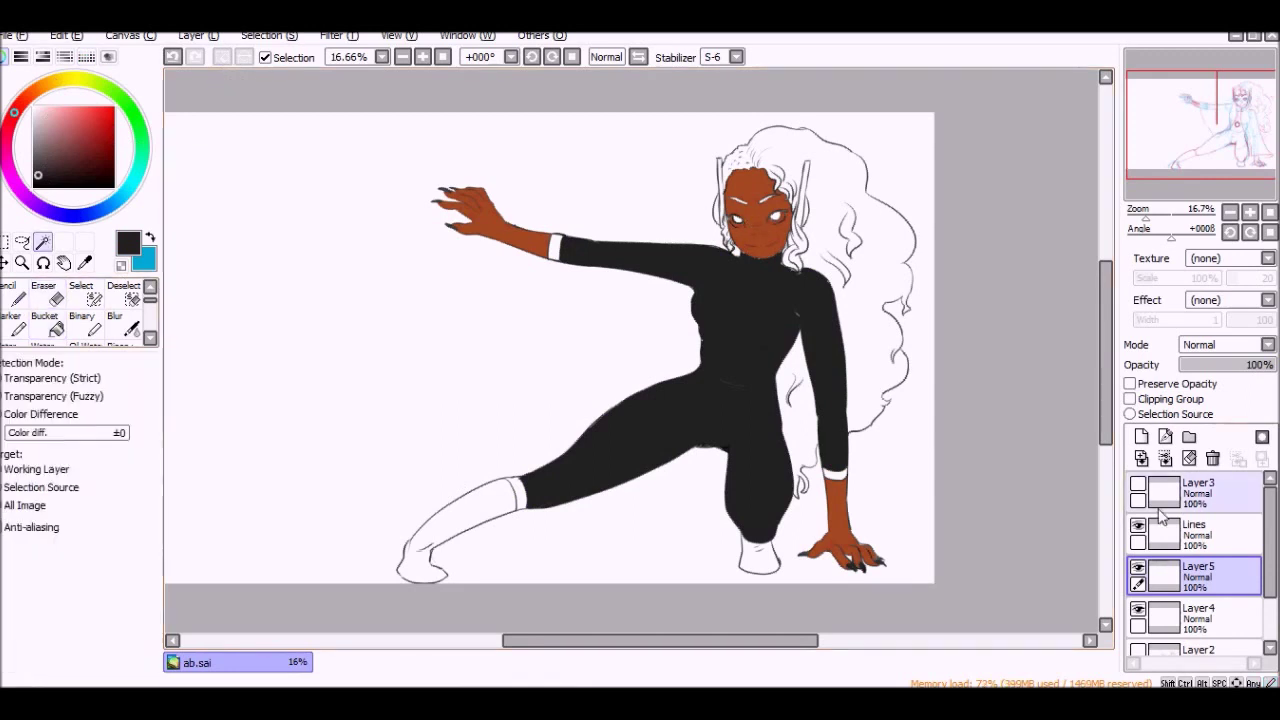
left_click(1195, 530)
left_click(515, 492)
left_click(835, 473)
left_click(553, 247)
left_click(268, 35)
left_click(280, 132)
left_click(44, 327)
left_click(515, 492)
left_click(553, 247)
left_click(835, 473)
left_click(82, 297)
key("n")
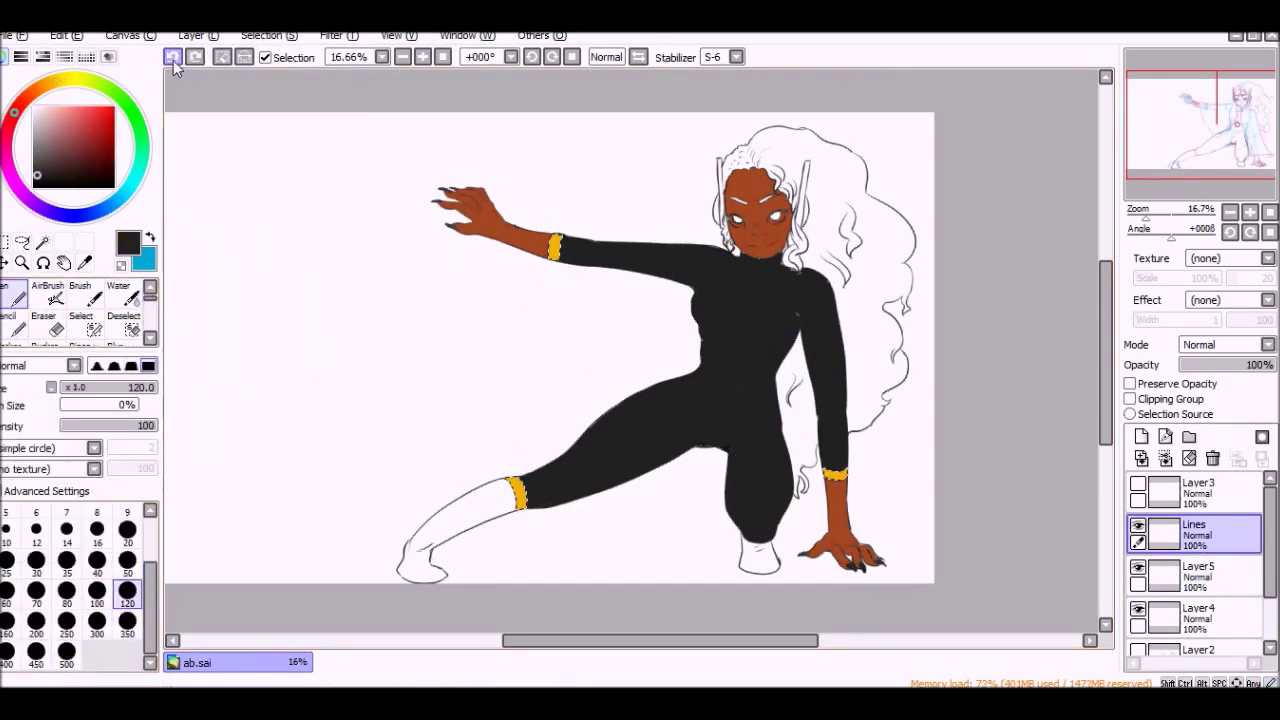
key("ctrl+z")
left_click(42, 241)
key("ctrl+y")
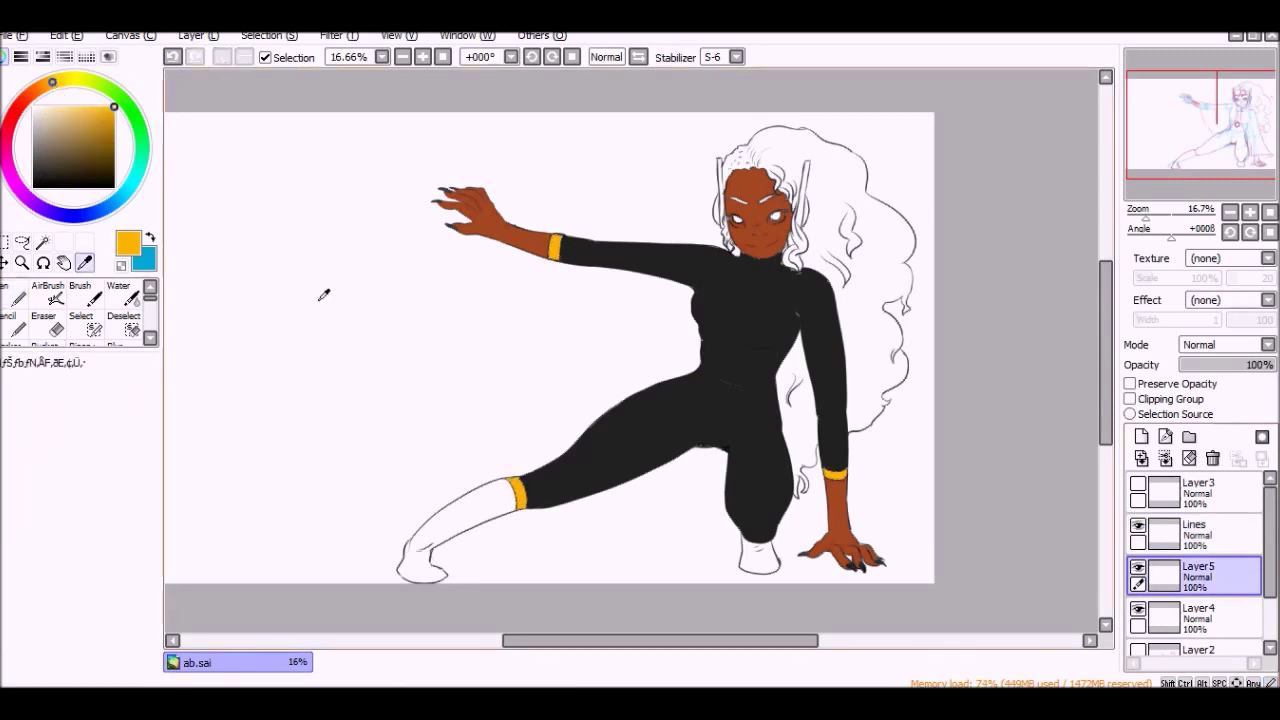
Select both boots from the Lines layer, including the missed spots, and fill them with near-black on Layer5.
key("n")
left_click(42, 241)
left_click(440, 530)
left_click(760, 555)
left_click(82, 327)
left_click(268, 35)
left_click(277, 154)
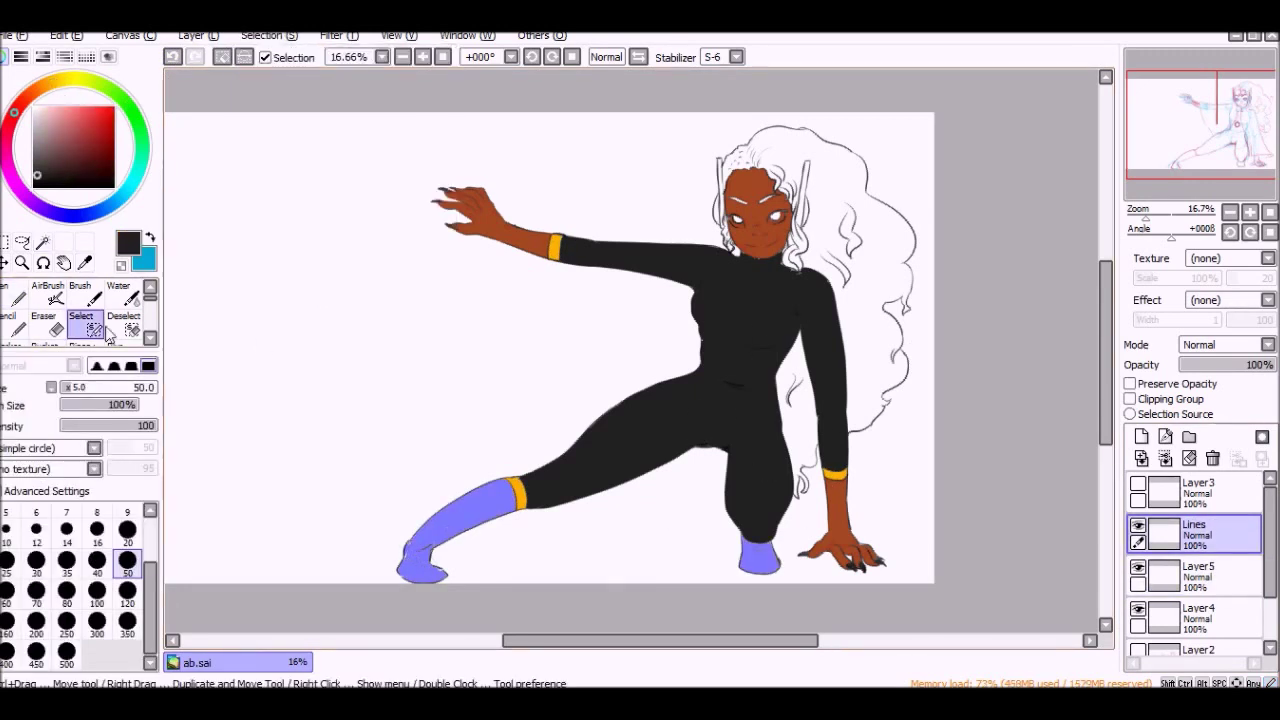
left_click(127, 530)
left_click(1195, 575)
left_click(34, 165)
scroll(80, 315, "down", 1)
left_click(44, 327)
Reselect the bodysuit on Layer5 and refill it with a slightly lighter dark grey.
key("ctrl+d")
left_click(740, 380)
left_click(34, 170)
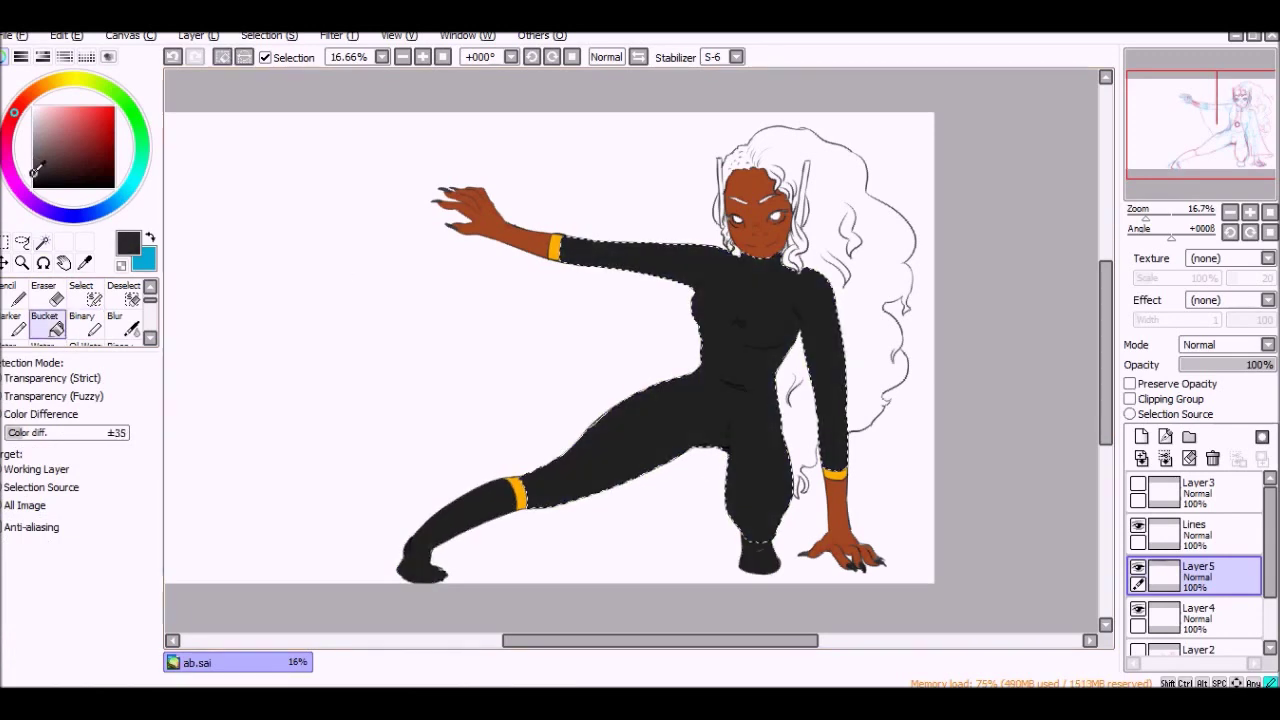
Select the hair from the Lines layer with the Magic Wand and add the missed curls and eyebrows with the Select pen.
left_click(1195, 530)
left_click(42, 241)
left_click(860, 230)
left_click(800, 420)
left_click(790, 255)
scroll(790, 255, "up", 1)
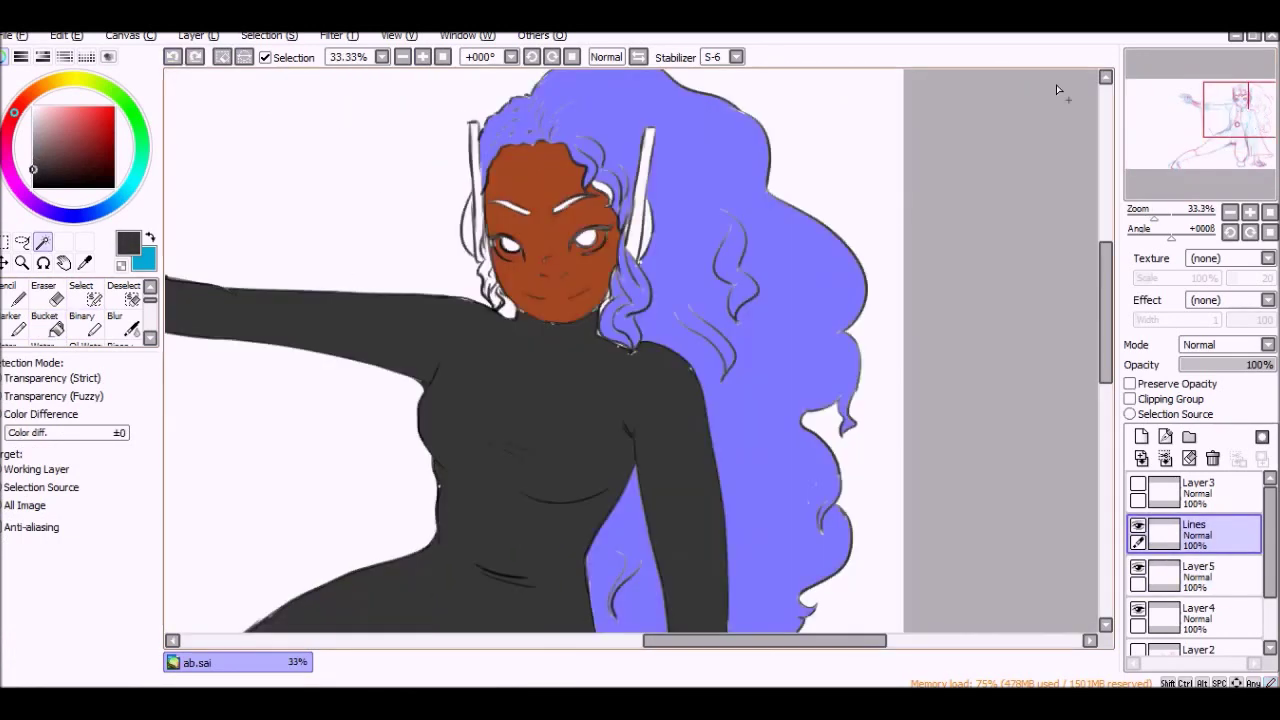
left_click(87, 300)
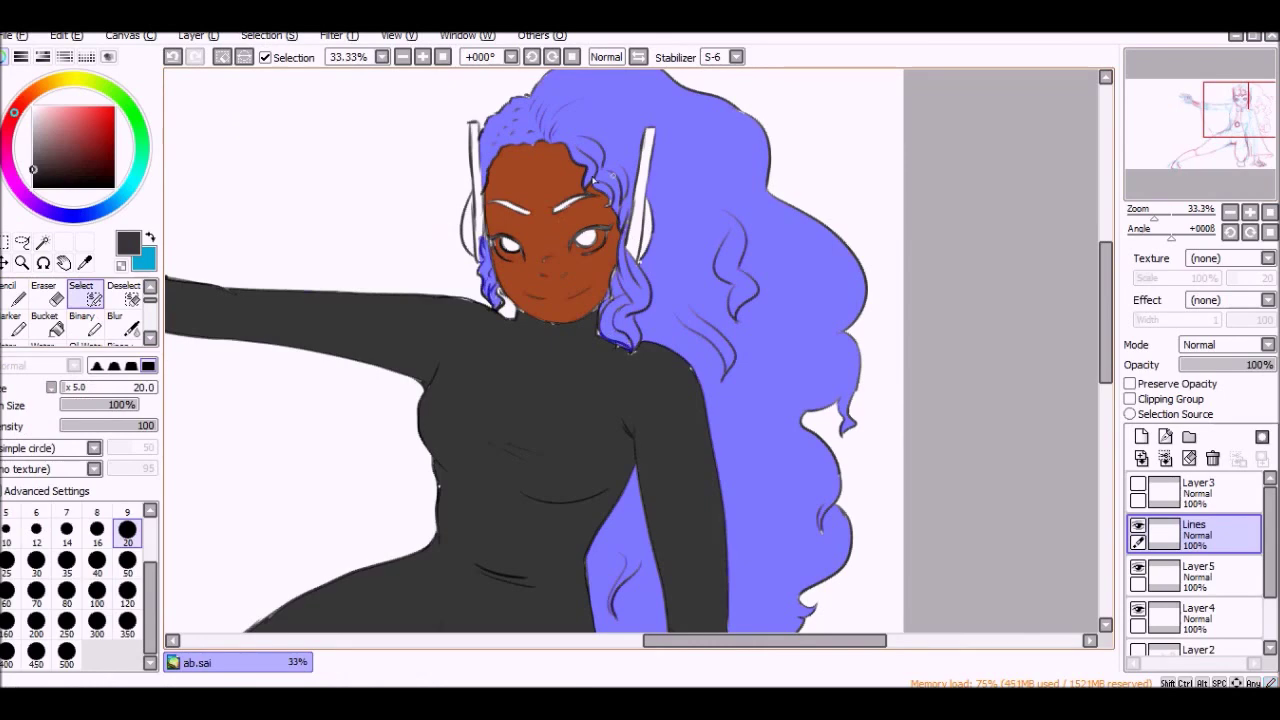
left_click(402, 57)
Fill the selected hair and eyebrows with dark brown on a new layer above the bodysuit, and deselect.
left_click(1195, 575)
left_click(1141, 437)
left_click(114, 168)
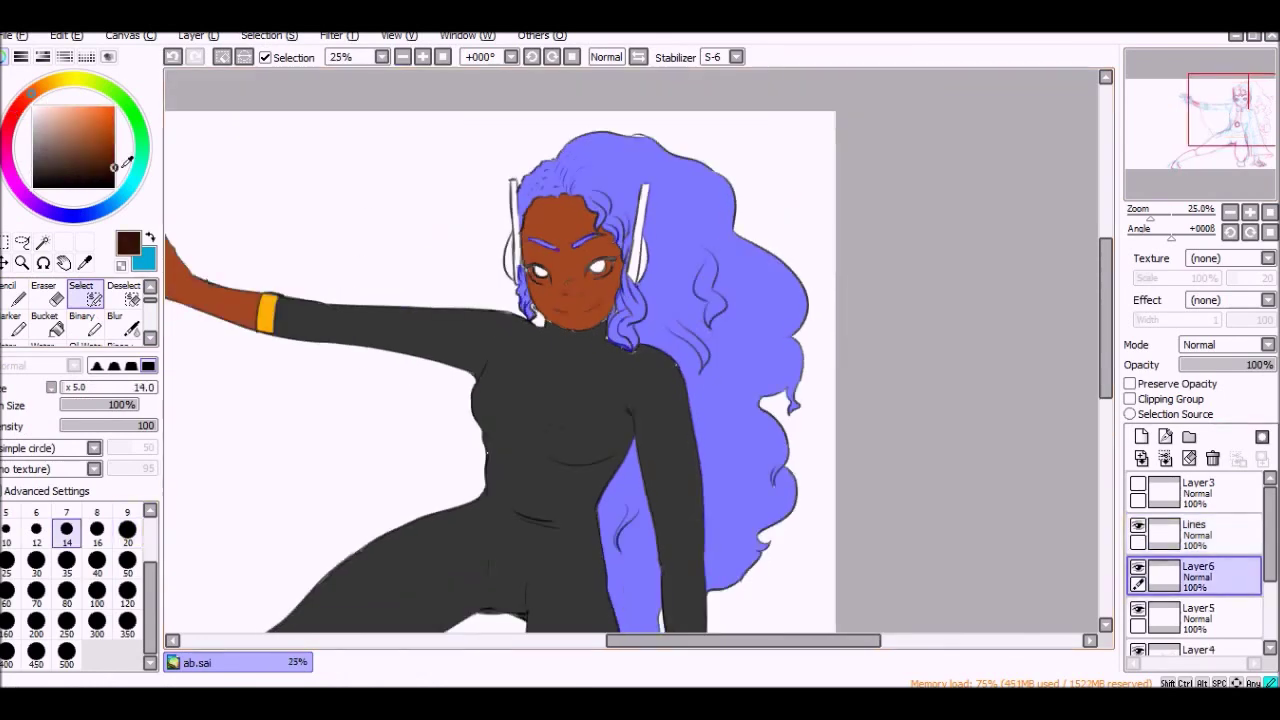
left_click(44, 320)
left_click(637, 323)
key("ctrl+z")
left_click(81, 290)
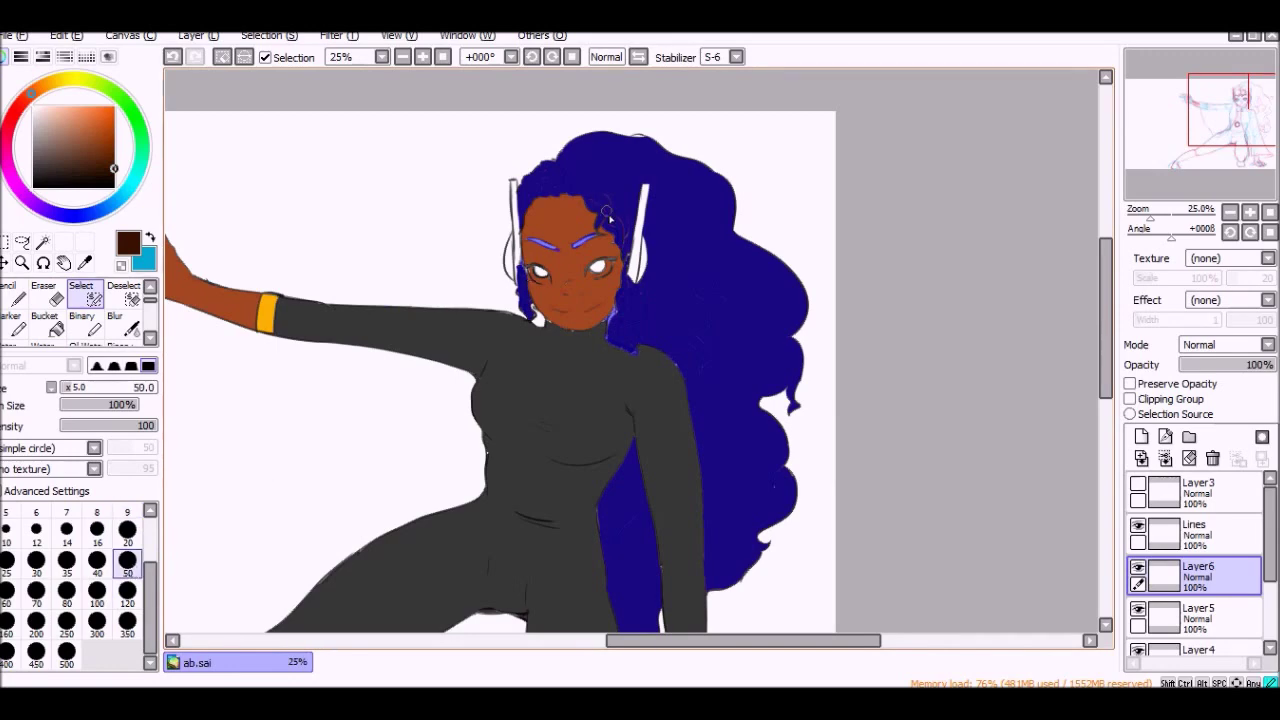
key("n")
key("s")
key("n")
key("ctrl+d")
Erase the stray skin colour at the shoulder curl and around the eyes on Layer4 with a size 20 soft eraser.
left_click(422, 57)
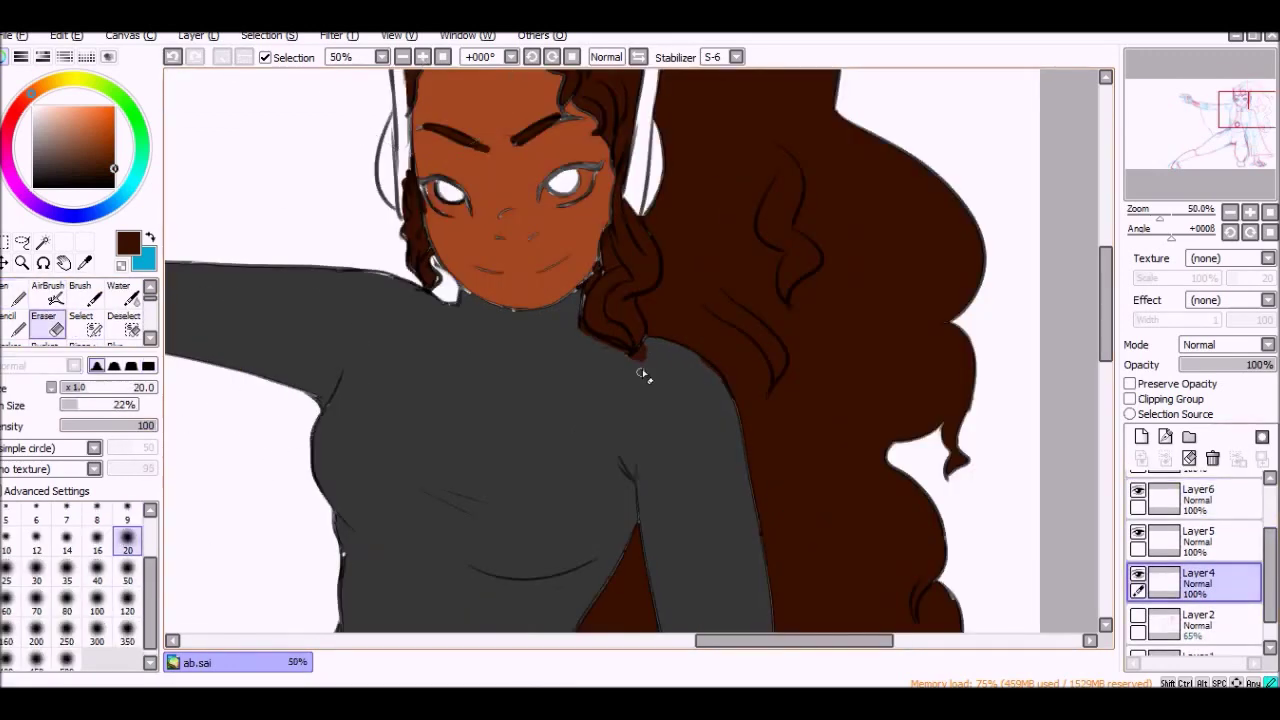
scroll(1195, 560, "up", 2)
key("e")
key("bracketleft")
key("bracketleft")
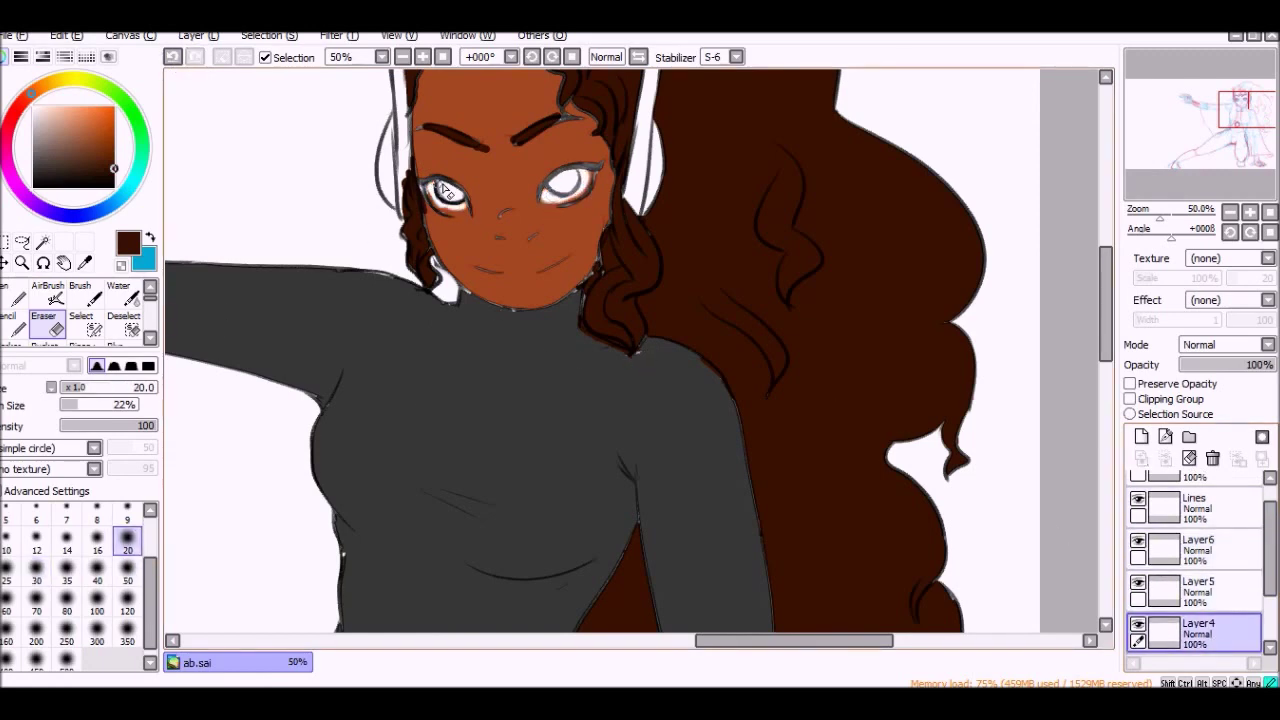
scroll(437, 86, "down", 3)
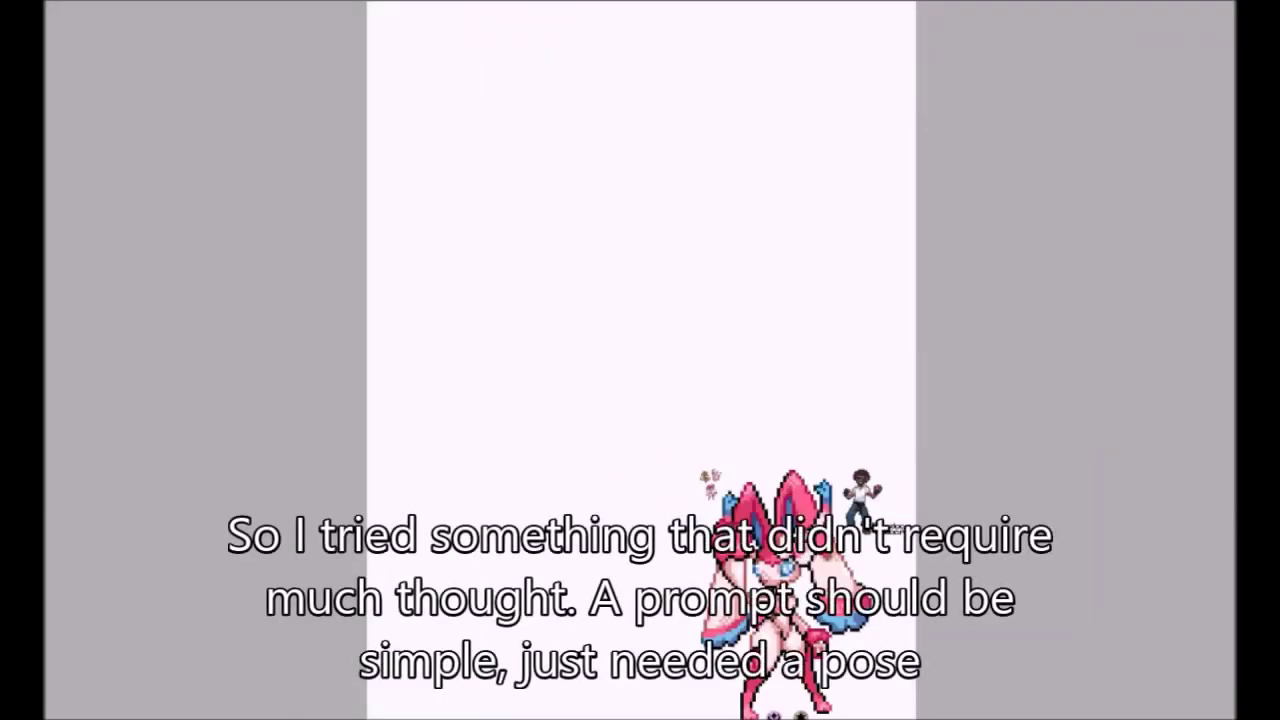
Rough in the head, neck, torso and raised fist of a new long-eared character in light blue.
scroll(565, 346, "down", 2)
scroll(565, 346, "up", 1)
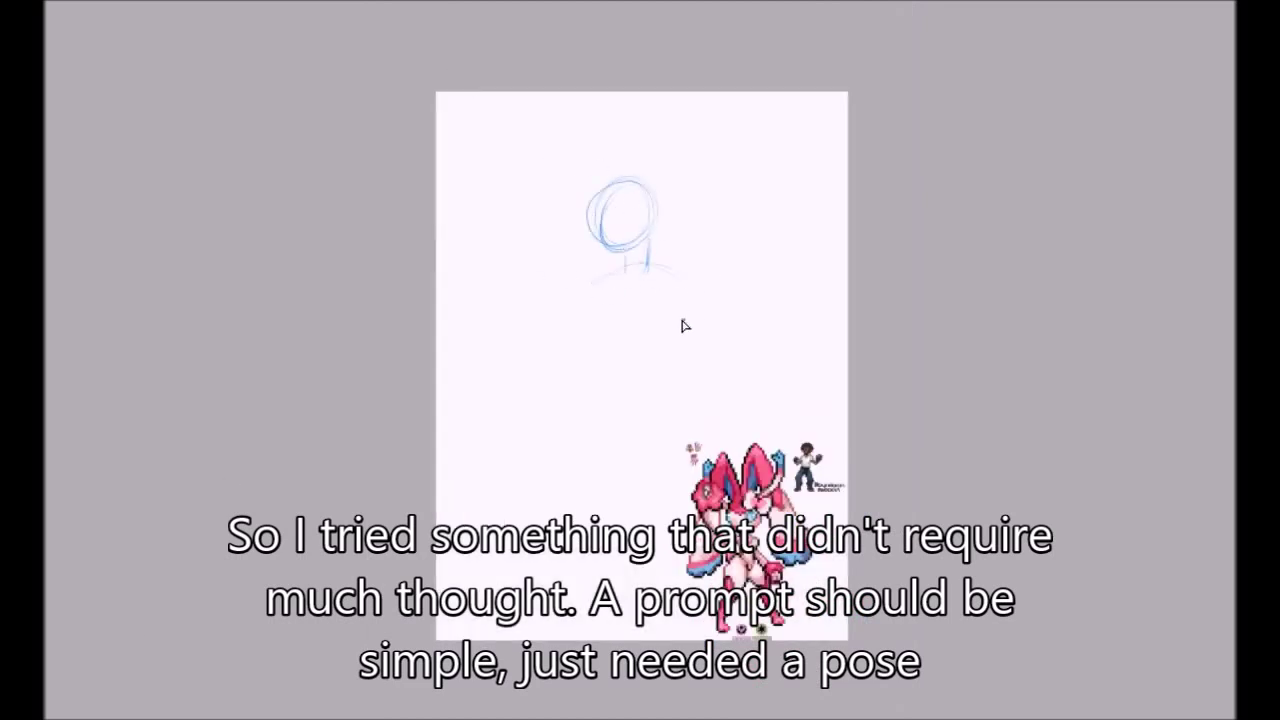
left_click_drag(617, 366, 640, 262)
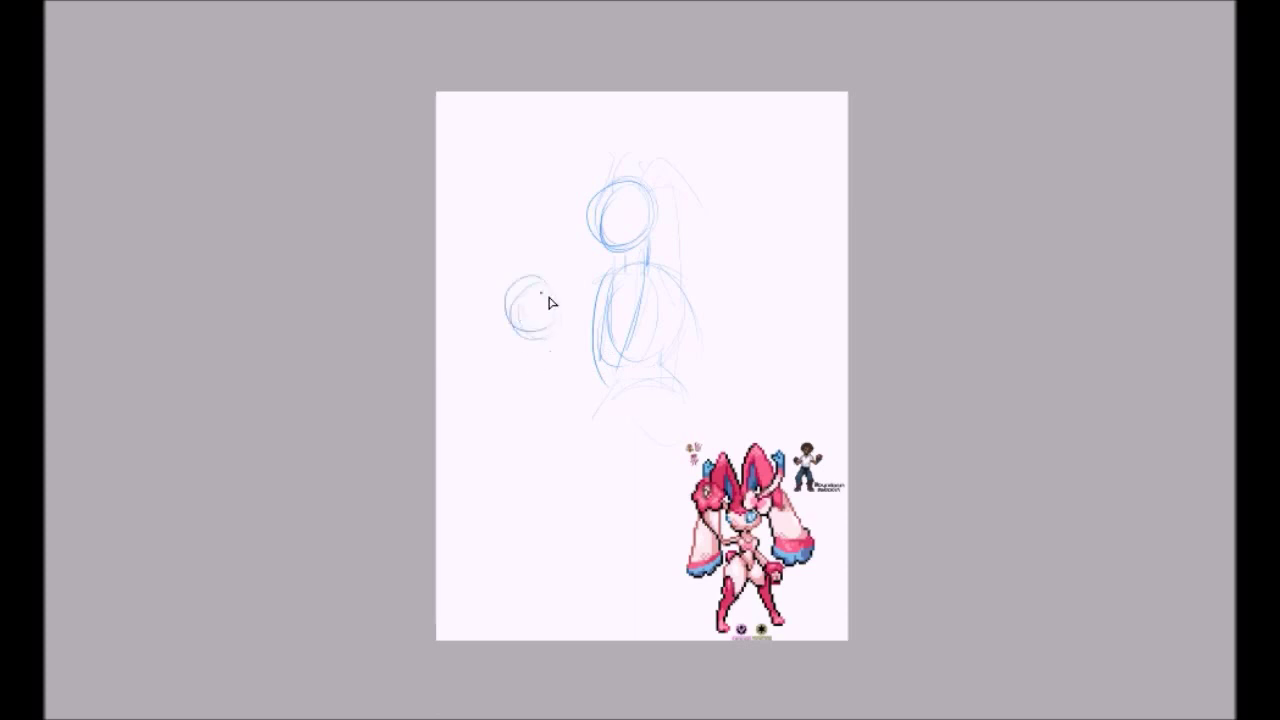
left_click_drag(603, 342, 566, 360)
mouse_move(594, 262)
left_mouse_down()
mouse_move(588, 200)
mouse_move(649, 225)
left_mouse_up()
mouse_move(530, 290)
left_mouse_down()
mouse_move(497, 300)
mouse_move(529, 277)
left_mouse_up()
Sketch the character's shoulder, bent arm, waist and rounded hip.
mouse_move(680, 286)
left_mouse_down()
mouse_move(656, 364)
mouse_move(660, 415)
mouse_move(600, 368)
left_mouse_up()
mouse_move(662, 290)
left_mouse_down()
mouse_move(678, 326)
mouse_move(642, 365)
mouse_move(656, 361)
mouse_move(688, 440)
left_mouse_up()
left_click_drag(588, 392, 564, 496)
mouse_move(662, 356)
left_mouse_down()
mouse_move(676, 421)
mouse_move(653, 396)
mouse_move(659, 379)
mouse_move(640, 419)
mouse_move(708, 369)
mouse_move(669, 452)
mouse_move(682, 374)
left_mouse_up()
Sketch a long ear flowing down behind the back and rough in the legs.
mouse_move(660, 157)
left_mouse_down()
mouse_move(750, 290)
mouse_move(690, 240)
mouse_move(697, 302)
mouse_move(825, 385)
left_mouse_up()
left_click_drag(805, 392, 754, 424)
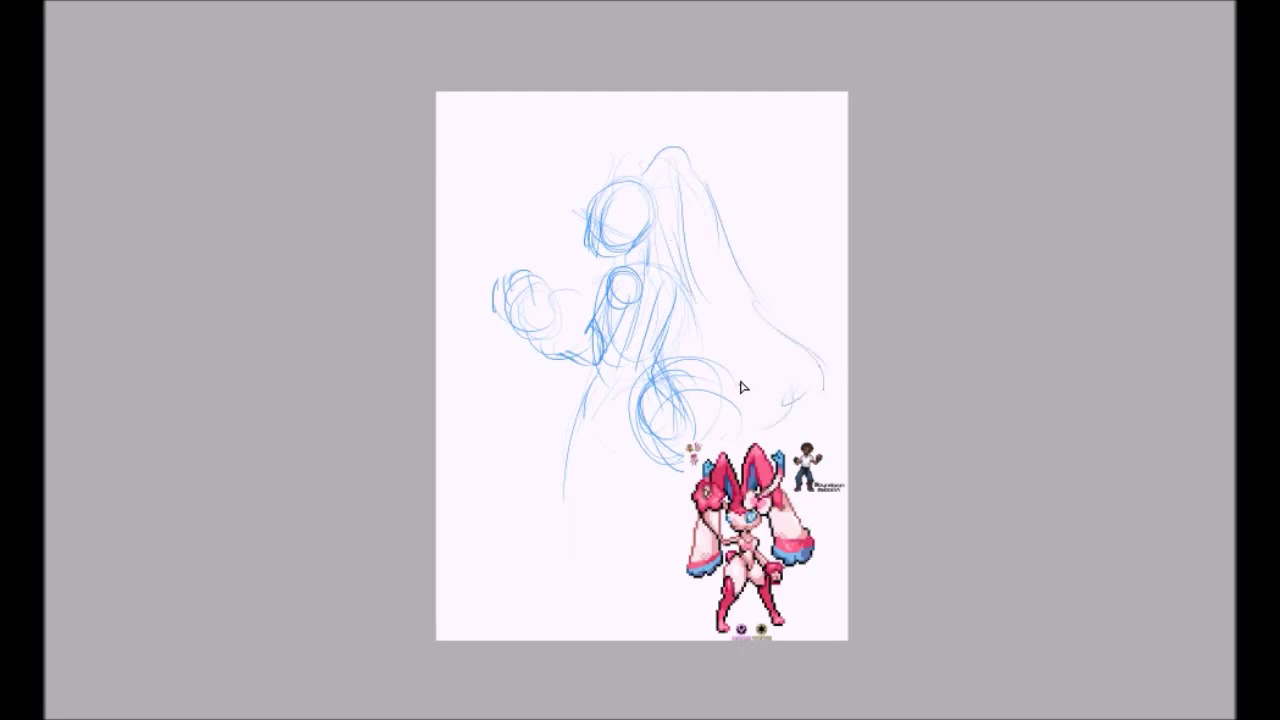
left_click_drag(665, 468, 622, 475)
left_click_drag(565, 430, 586, 609)
left_click_drag(642, 498, 625, 575)
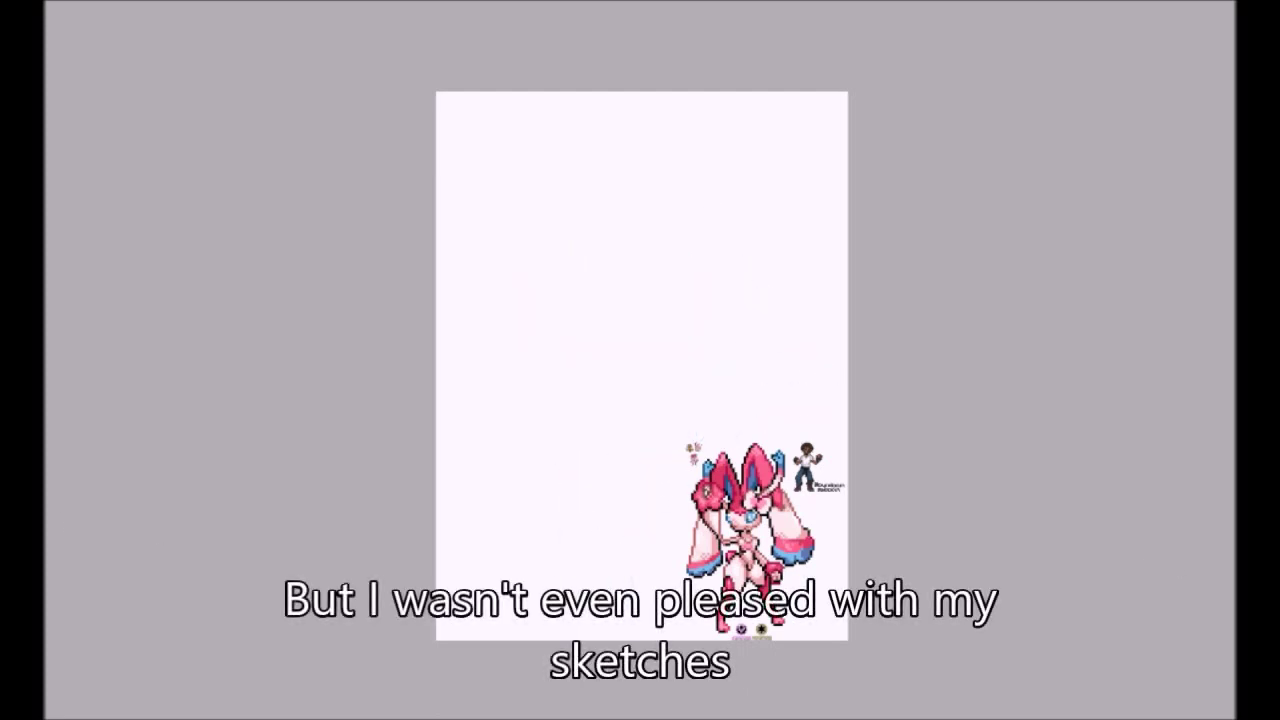
Start a second pose sketch with the head, curved face guidelines, neck, chest and wide hips.
left_click_drag(609, 265, 635, 282)
left_click_drag(622, 205, 630, 295)
left_click_drag(593, 240, 672, 228)
mouse_move(659, 272)
left_mouse_down()
mouse_move(625, 309)
mouse_move(662, 314)
left_mouse_up()
mouse_move(627, 284)
left_mouse_down()
mouse_move(624, 314)
mouse_move(651, 271)
left_mouse_up()
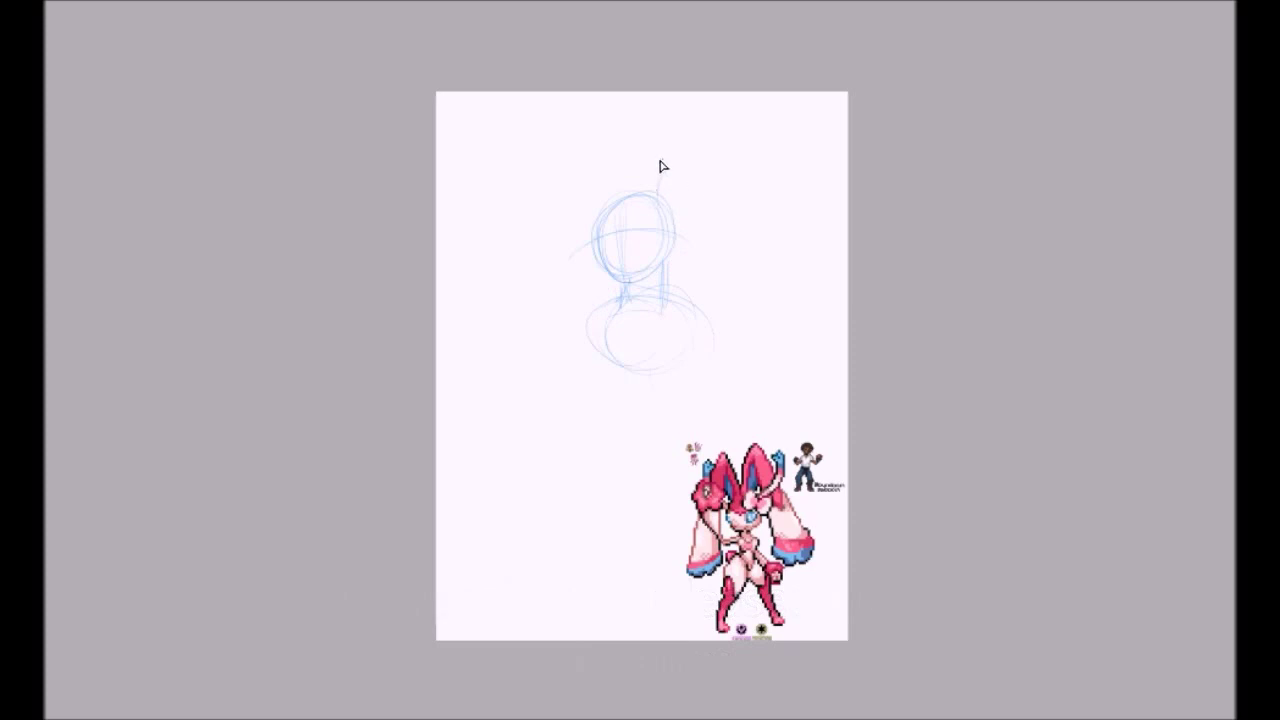
mouse_move(605, 342)
left_mouse_down()
mouse_move(569, 400)
mouse_move(571, 486)
mouse_move(692, 440)
left_mouse_up()
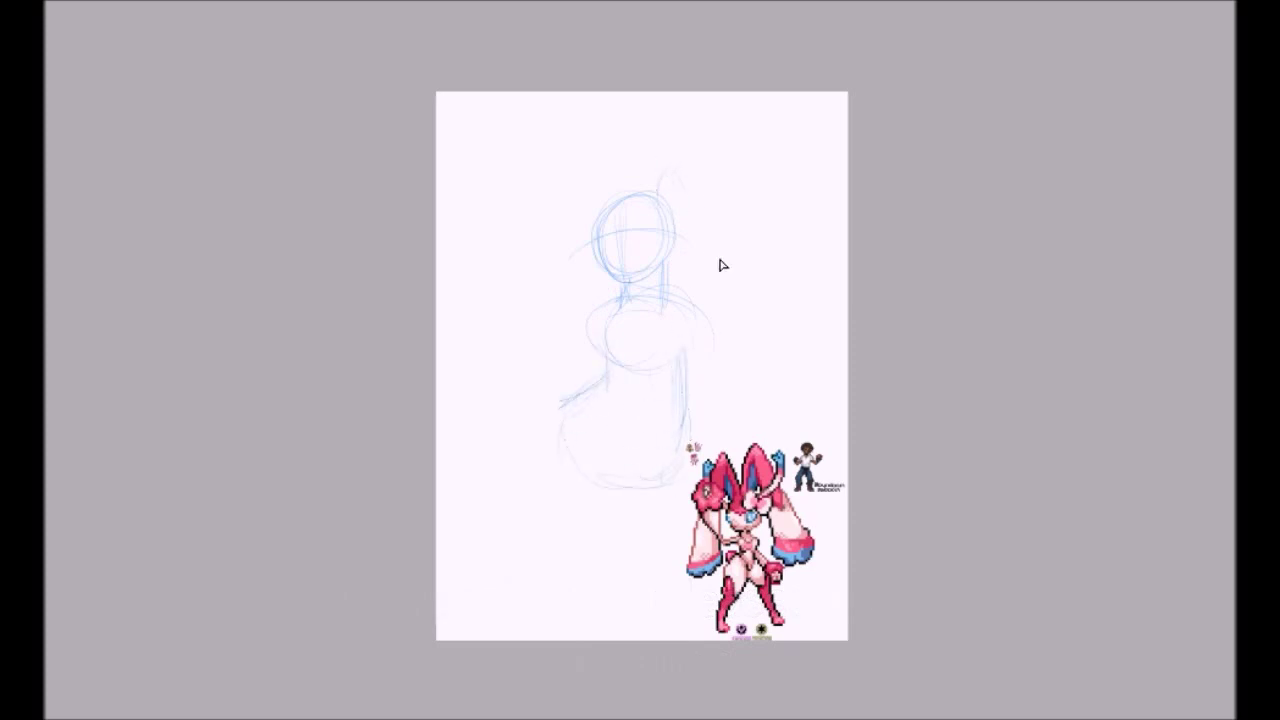
Sketch the ear, the shoulders and both arms held out to the sides of the second pose.
left_click_drag(677, 235, 682, 252)
mouse_move(698, 354)
left_mouse_down()
mouse_move(611, 309)
mouse_move(637, 344)
left_mouse_up()
left_click_drag(558, 378, 492, 389)
left_click_drag(695, 385, 756, 410)
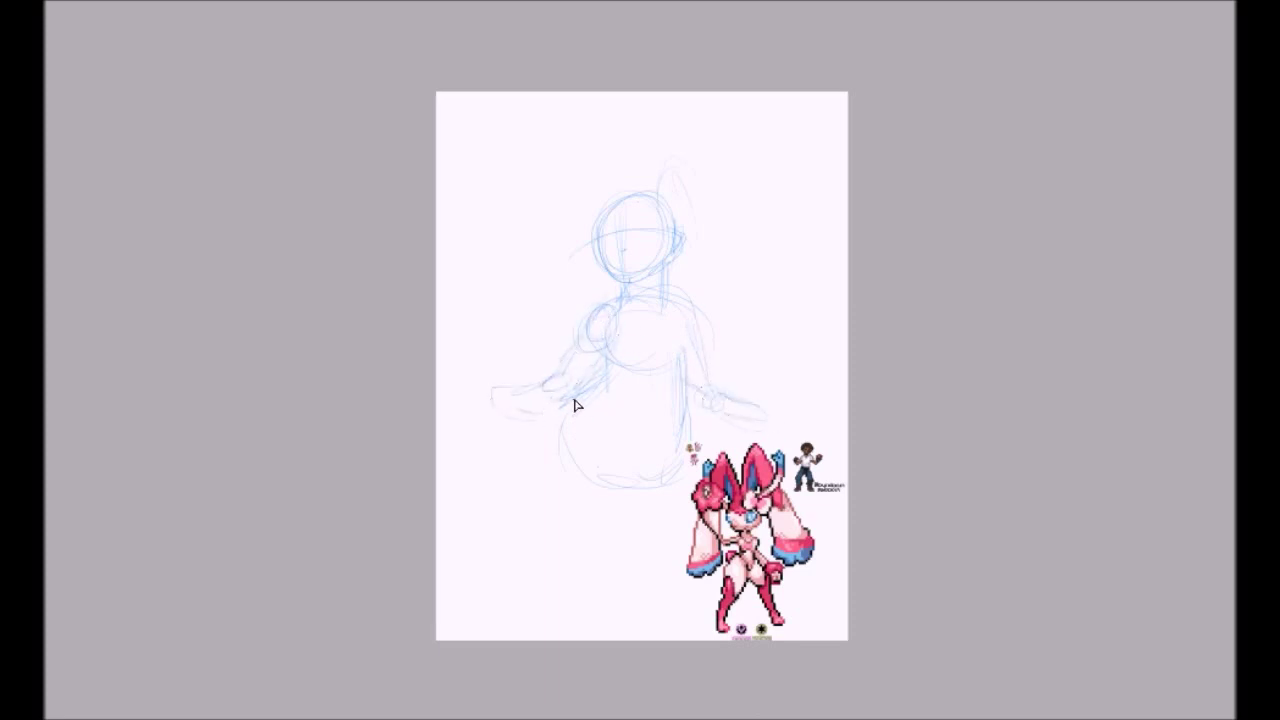
Rough in the thighs and legs below the hips of the second pose.
mouse_move(679, 432)
left_mouse_down()
mouse_move(644, 515)
mouse_move(678, 560)
left_mouse_up()
left_click_drag(640, 470, 650, 560)
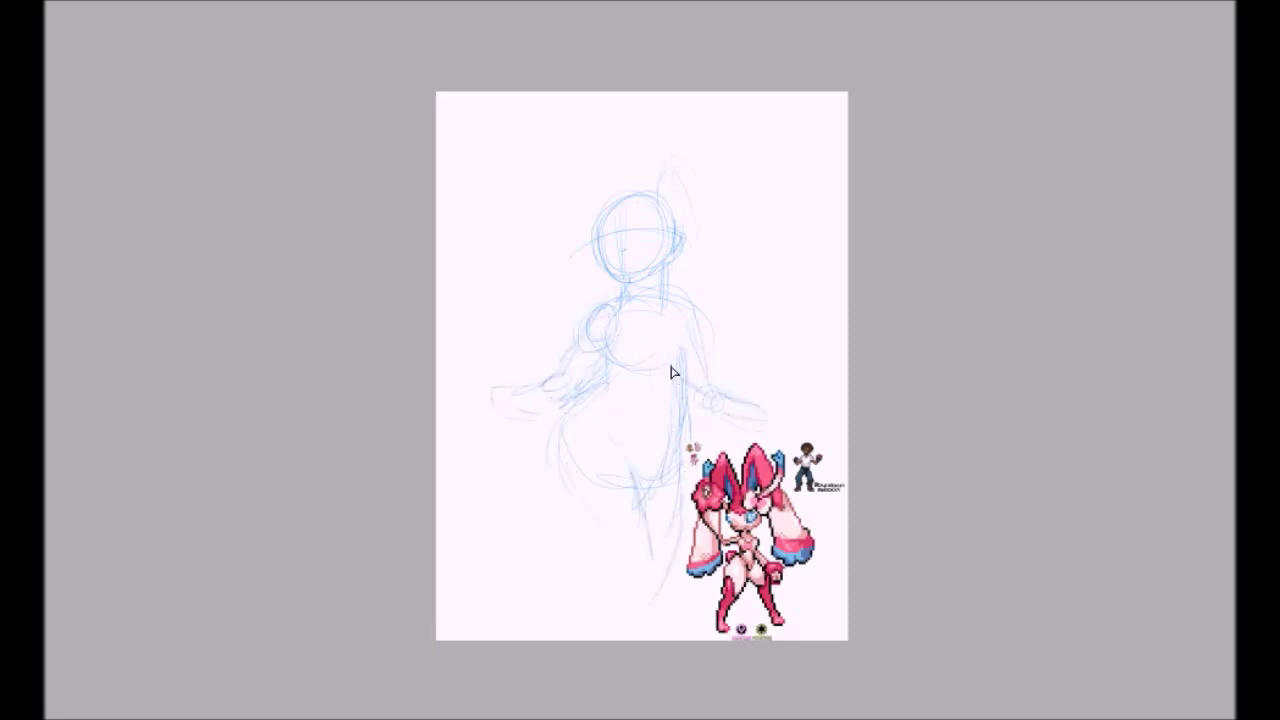
left_click_drag(579, 298, 589, 251)
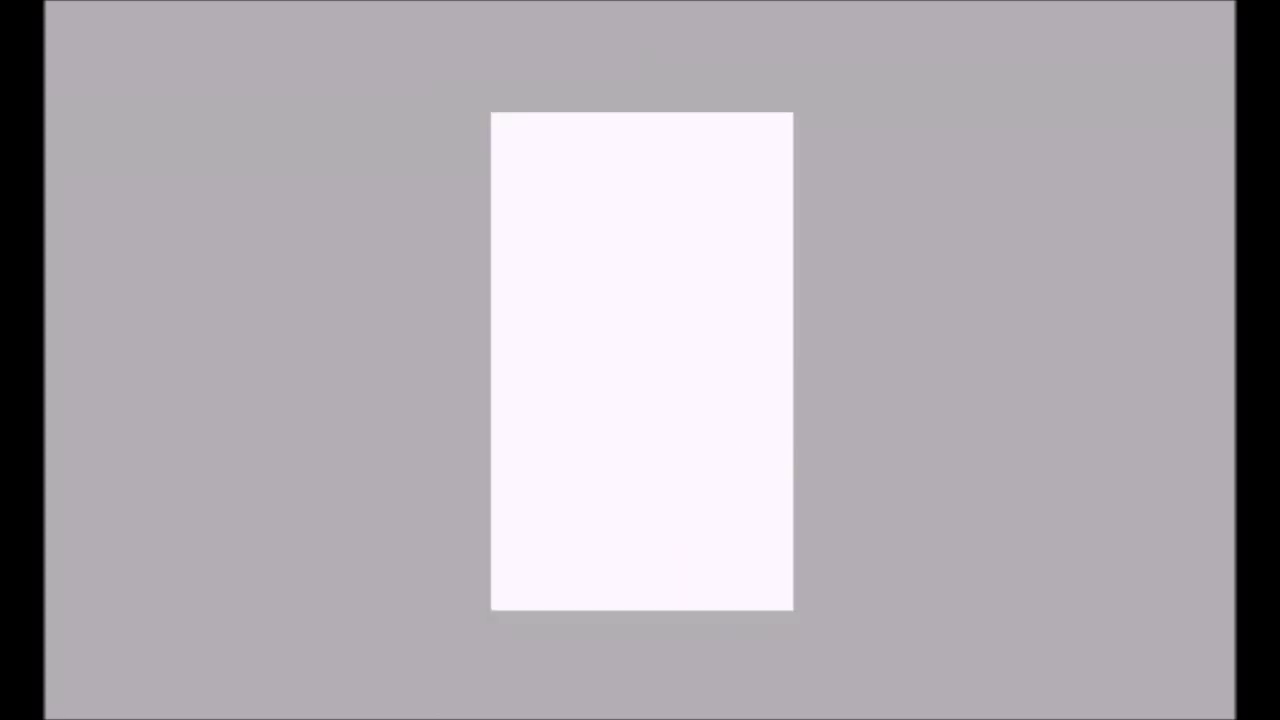
Rough in a large head with two round ears, face guidelines and a nose, plus a smaller round-eared head at its lower side.
mouse_move(586, 314)
left_mouse_down()
mouse_move(583, 286)
mouse_move(680, 257)
mouse_move(691, 269)
mouse_move(574, 346)
mouse_move(689, 366)
mouse_move(620, 383)
mouse_move(567, 310)
mouse_move(661, 361)
left_mouse_up()
mouse_move(688, 227)
left_mouse_down()
mouse_move(677, 234)
mouse_move(677, 206)
mouse_move(563, 257)
mouse_move(531, 237)
mouse_move(674, 251)
mouse_move(674, 406)
mouse_move(651, 429)
mouse_move(647, 470)
mouse_move(727, 425)
mouse_move(634, 417)
mouse_move(686, 477)
mouse_move(760, 354)
mouse_move(781, 381)
mouse_move(760, 432)
left_mouse_up()
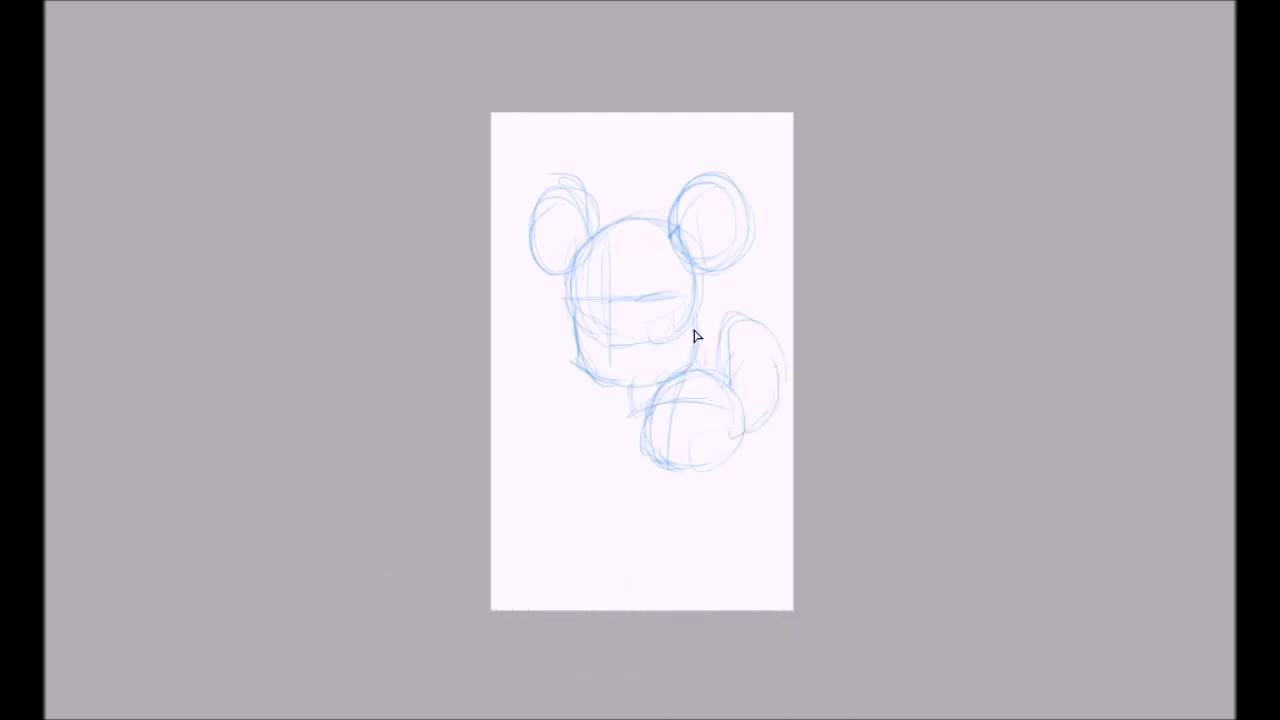
left_click_drag(598, 338, 610, 341)
Sketch the large figure's neck, shoulder line and both curved sides of the torso beneath the two heads.
mouse_move(622, 418)
left_mouse_down()
mouse_move(560, 463)
mouse_move(557, 440)
mouse_move(566, 578)
left_mouse_up()
left_click_drag(725, 478, 725, 512)
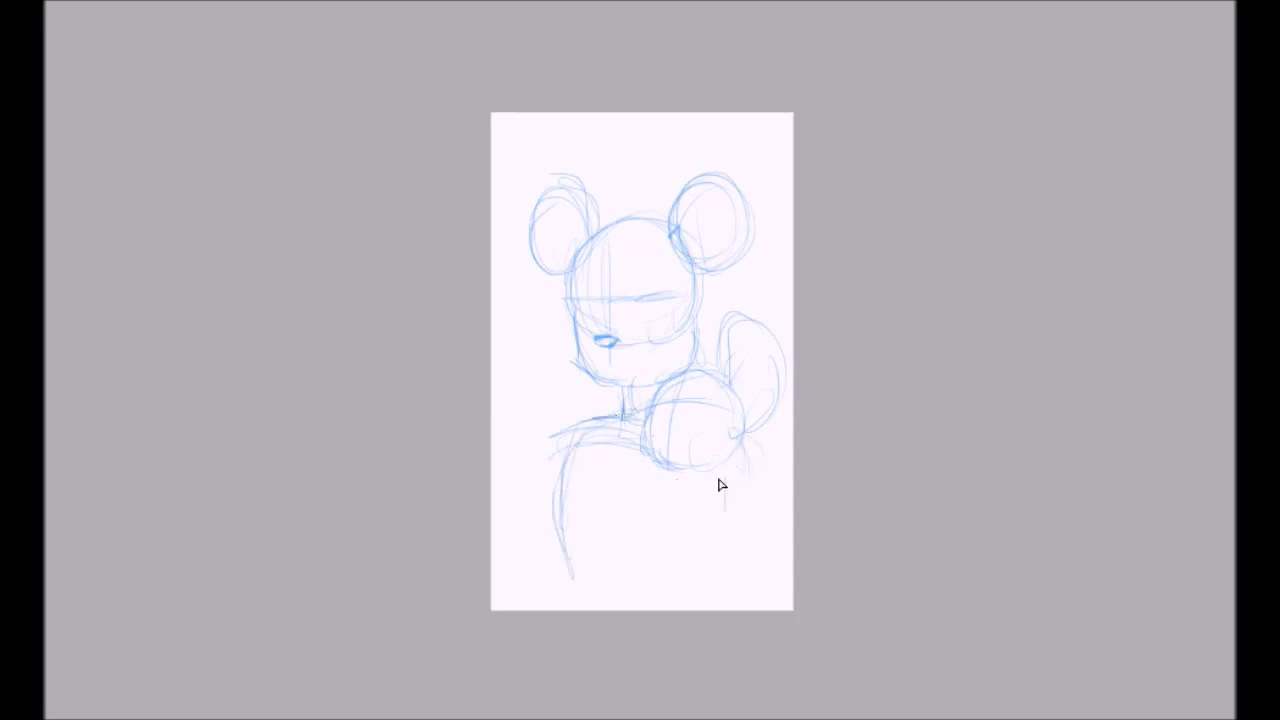
key("e")
key("e")
mouse_move(741, 448)
left_mouse_down()
mouse_move(745, 500)
mouse_move(708, 575)
left_mouse_up()
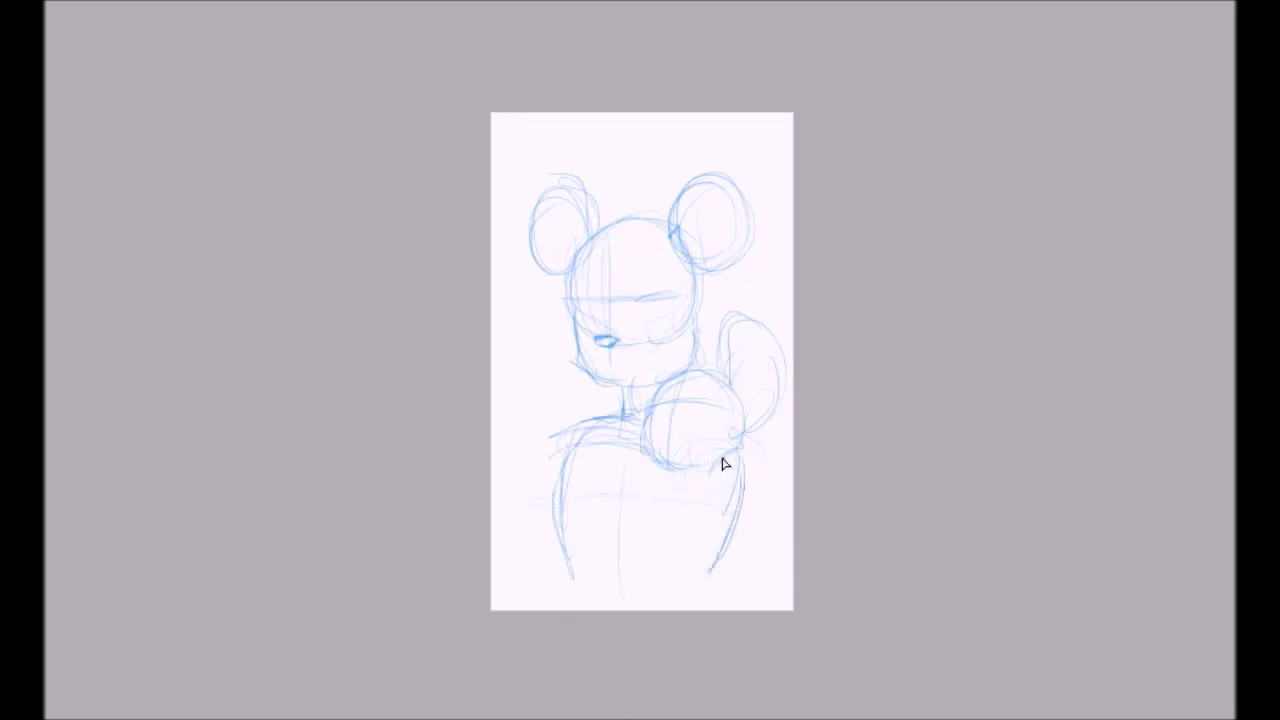